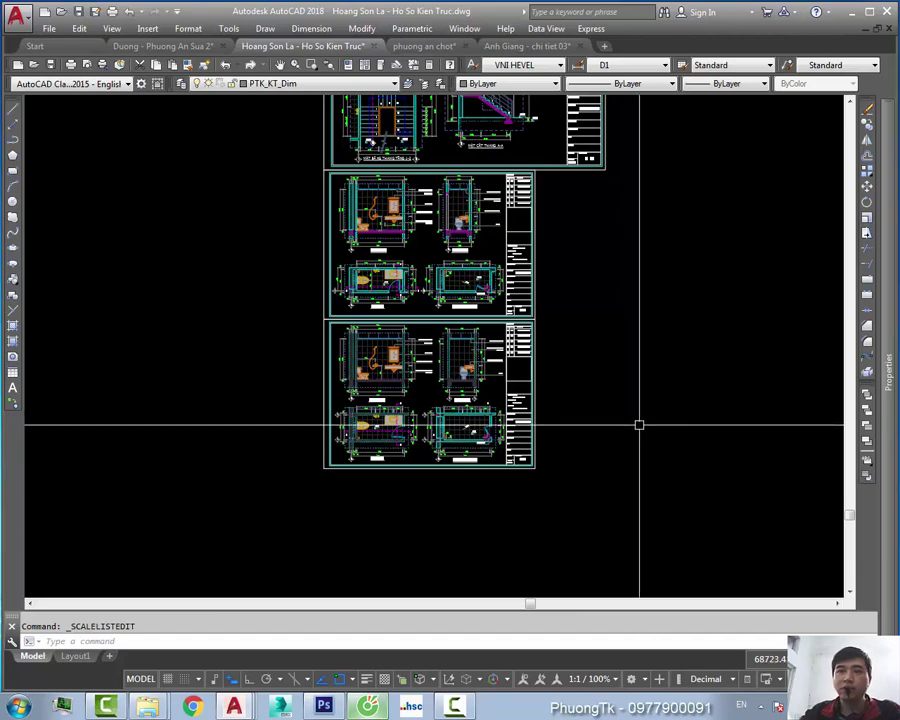
- Pan the model view slightly left and zoom in on the lower detail sheets
mouse_move(619, 409)
middle_down()
mouse_move(587, 418)
mouse_move(569, 469)
middle_up()
scroll(560, 440, up, 2)
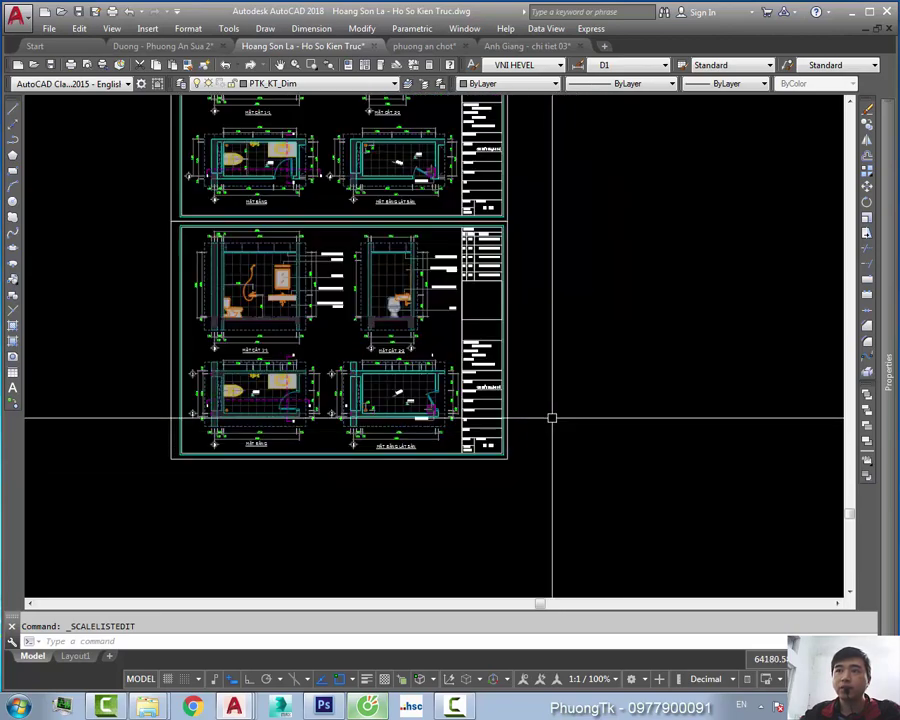
- Bring up the Edit Drawing Scales dialog from the status-bar 1:1 annotation scale list
click(631, 679)
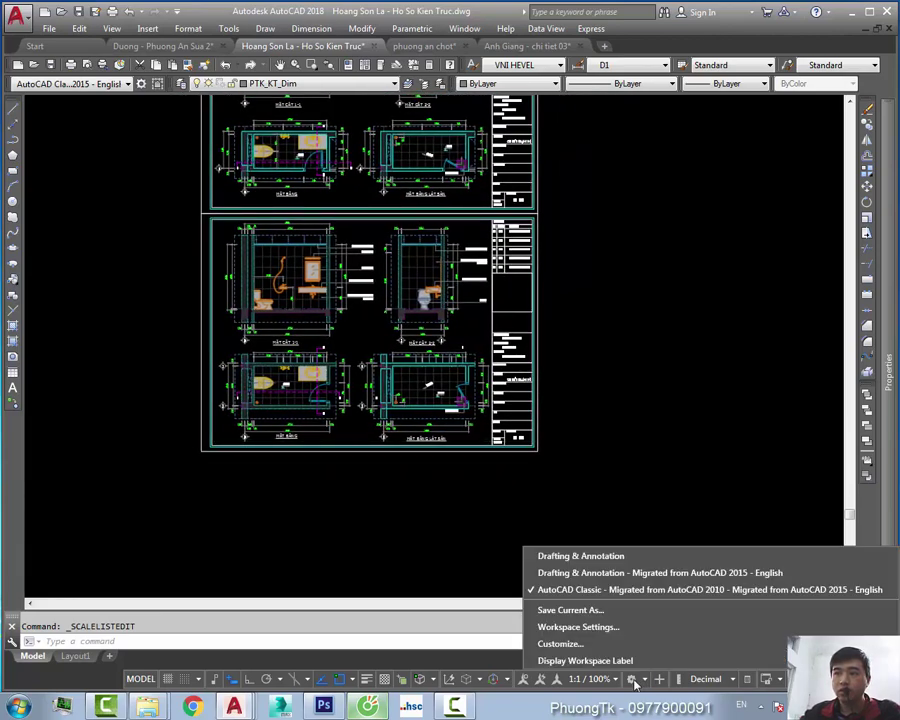
click(629, 679)
click(604, 680)
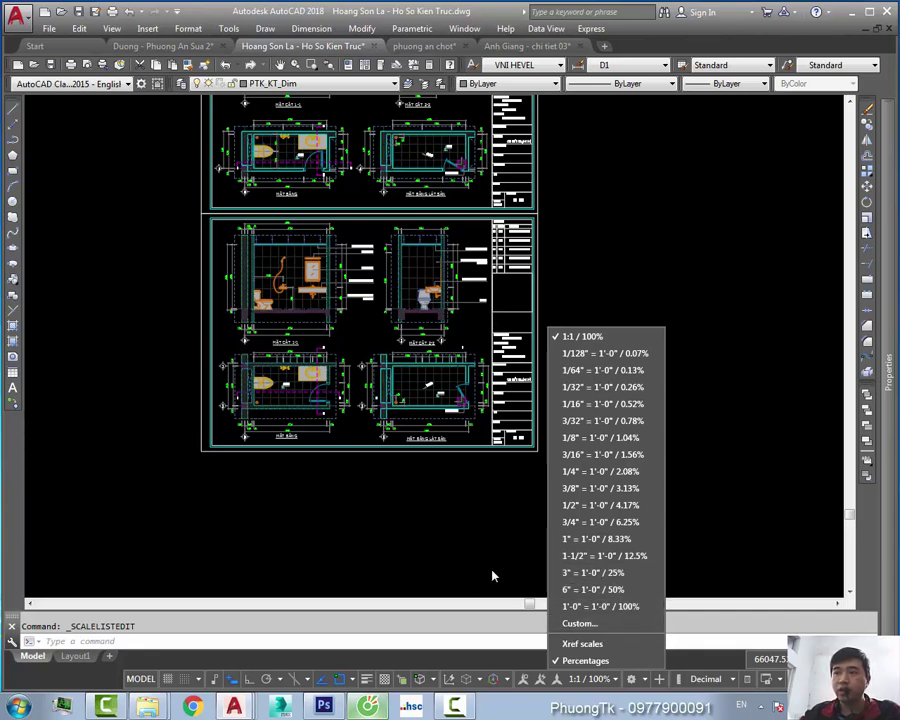
click(730, 531)
click(601, 680)
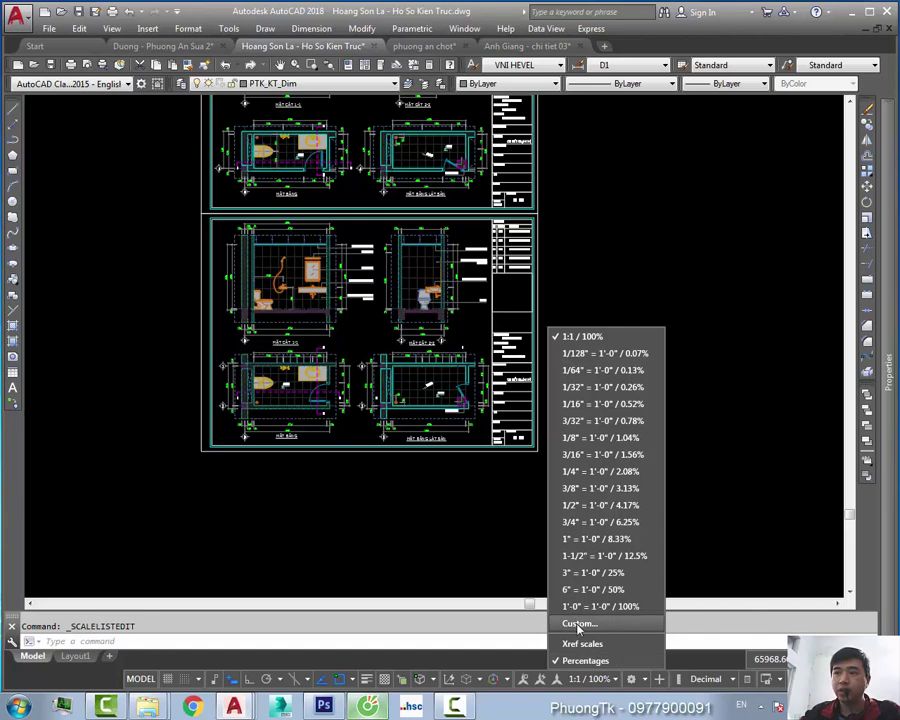
click(578, 624)
- Request a scale list reset, bringing up the Metric / Imperial default scales prompt
drag(426, 250, 457, 243)
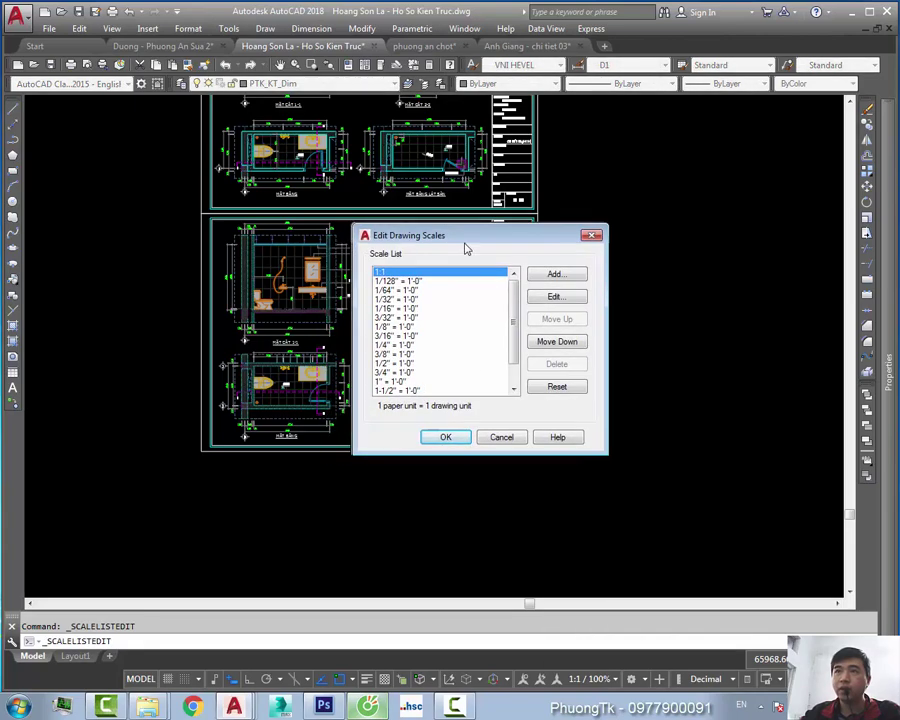
mouse_move(512, 325)
mouse_down()
mouse_move(513, 347)
mouse_move(517, 310)
mouse_up()
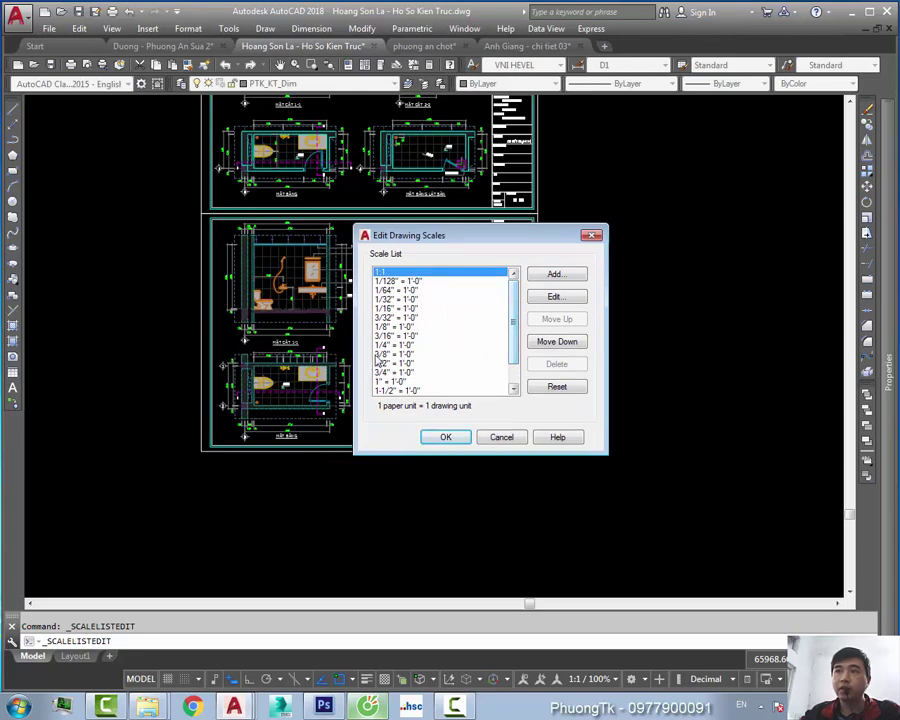
mouse_move(520, 315)
mouse_down()
mouse_move(516, 345)
mouse_move(518, 266)
mouse_up()
click(556, 386)
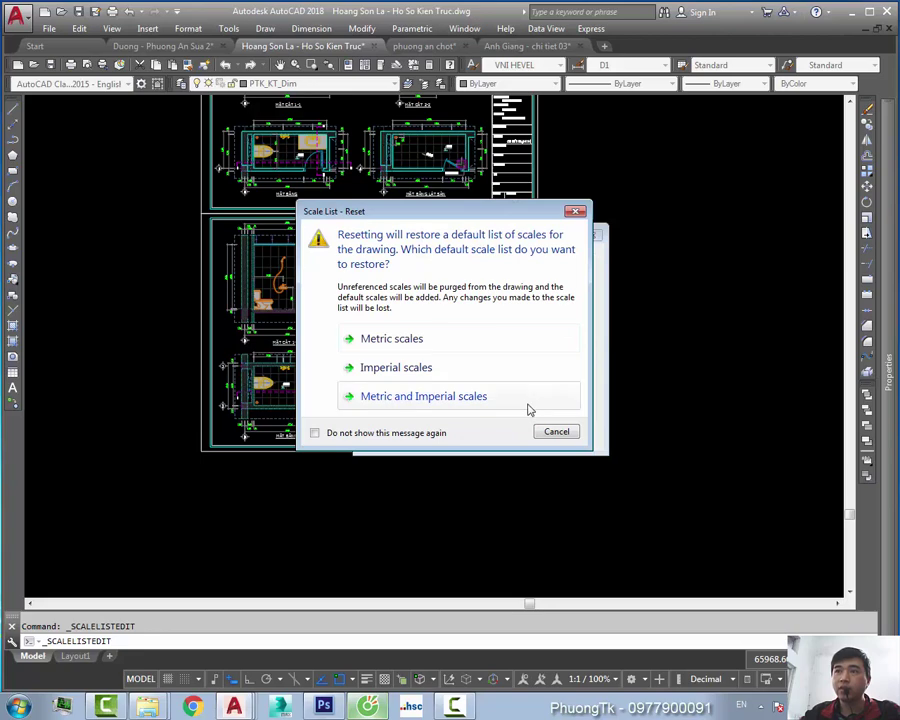
drag(460, 222, 520, 212)
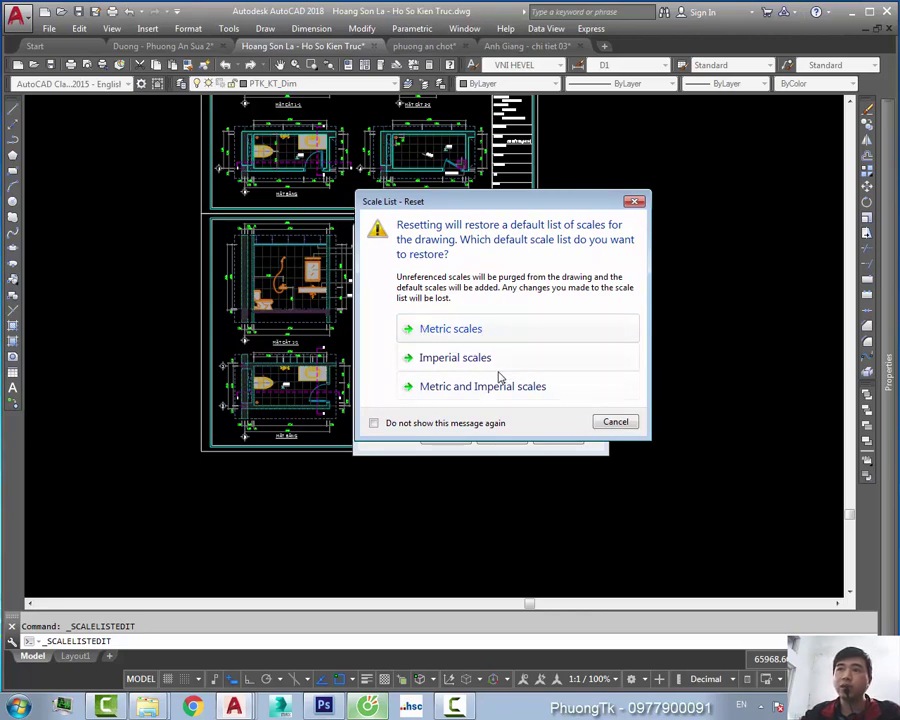
drag(500, 213, 650, 247)
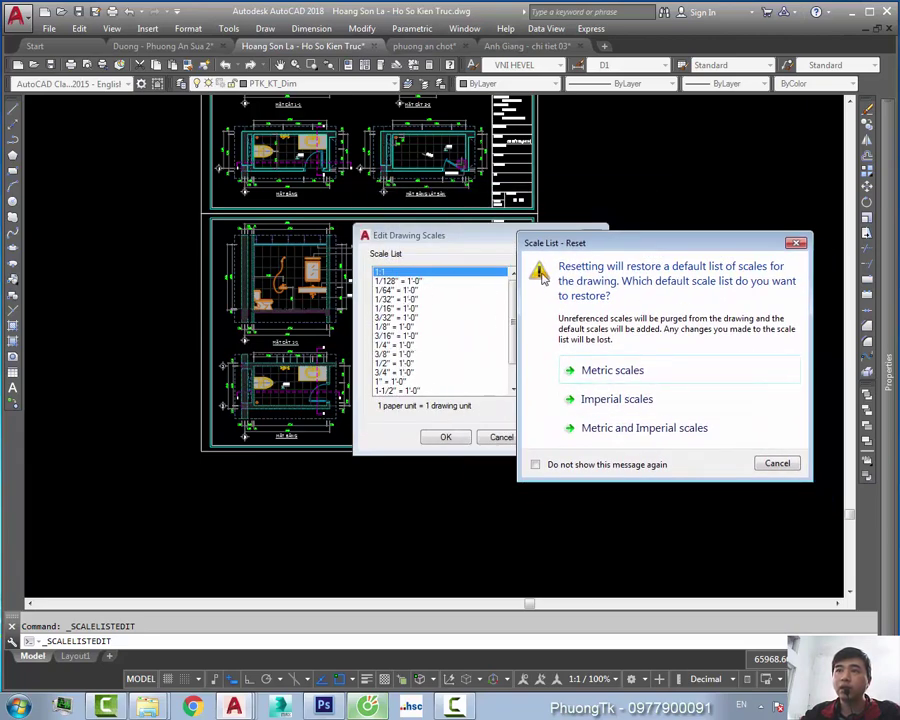
drag(576, 243, 401, 188)
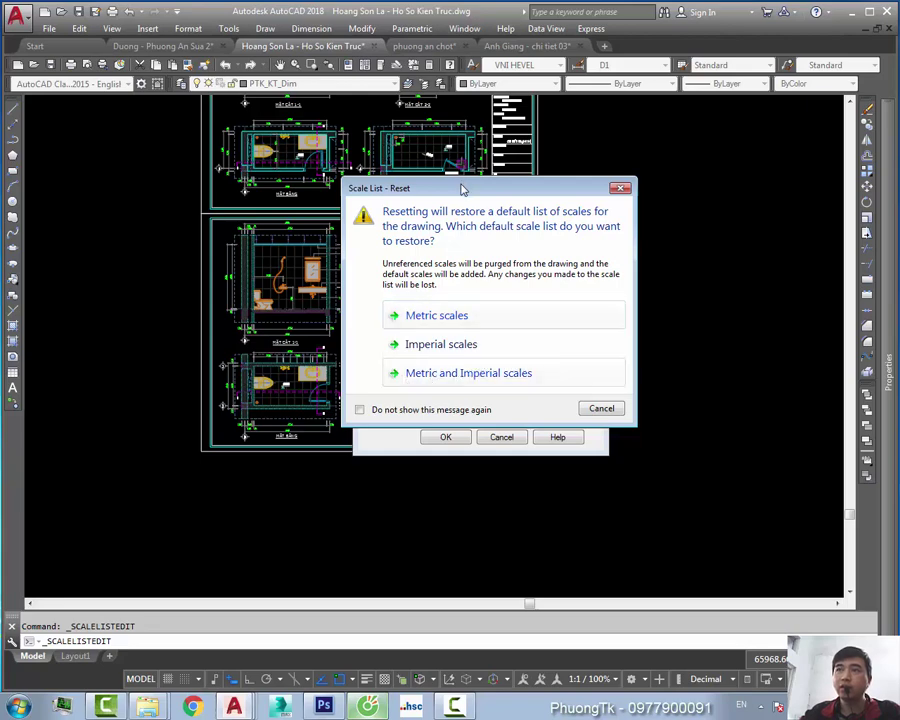
drag(462, 188, 418, 182)
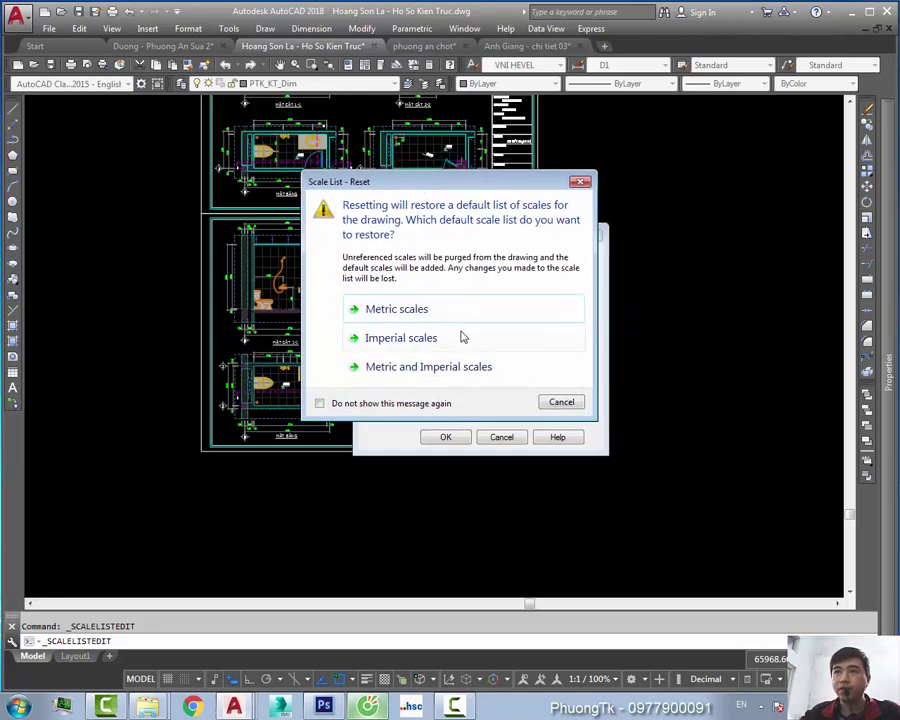
click(418, 312)
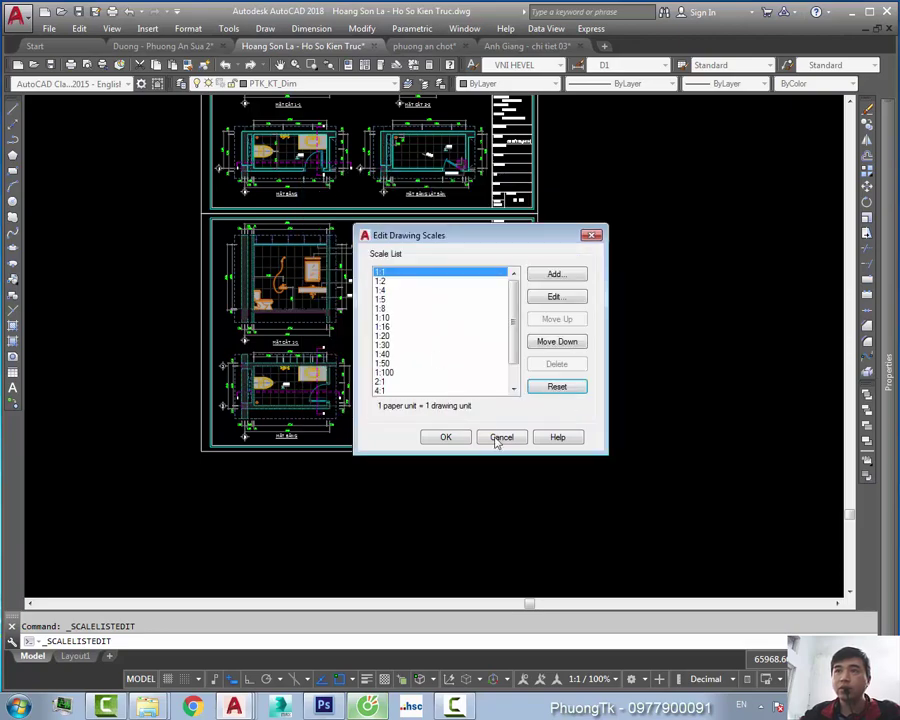
scroll(517, 360, down, 1)
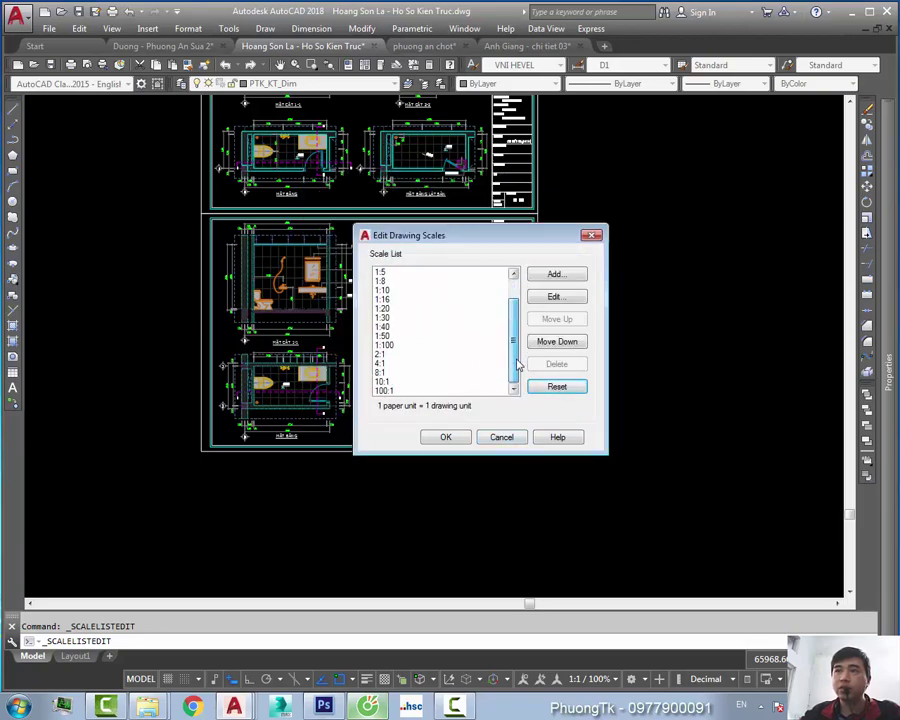
drag(517, 365, 517, 295)
scroll(510, 360, down, 1)
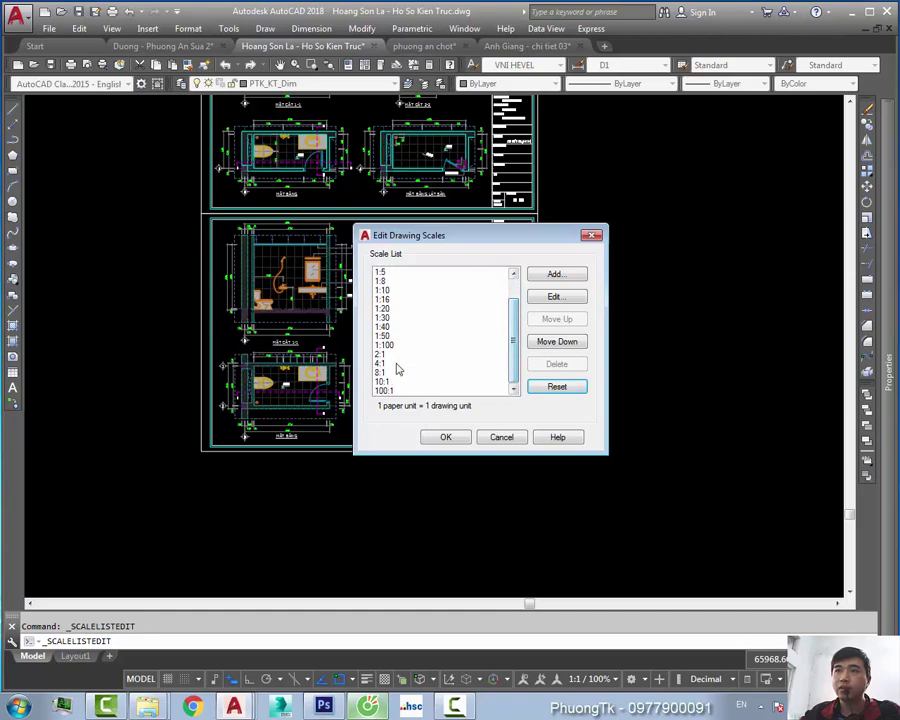
scroll(513, 360, up, 1)
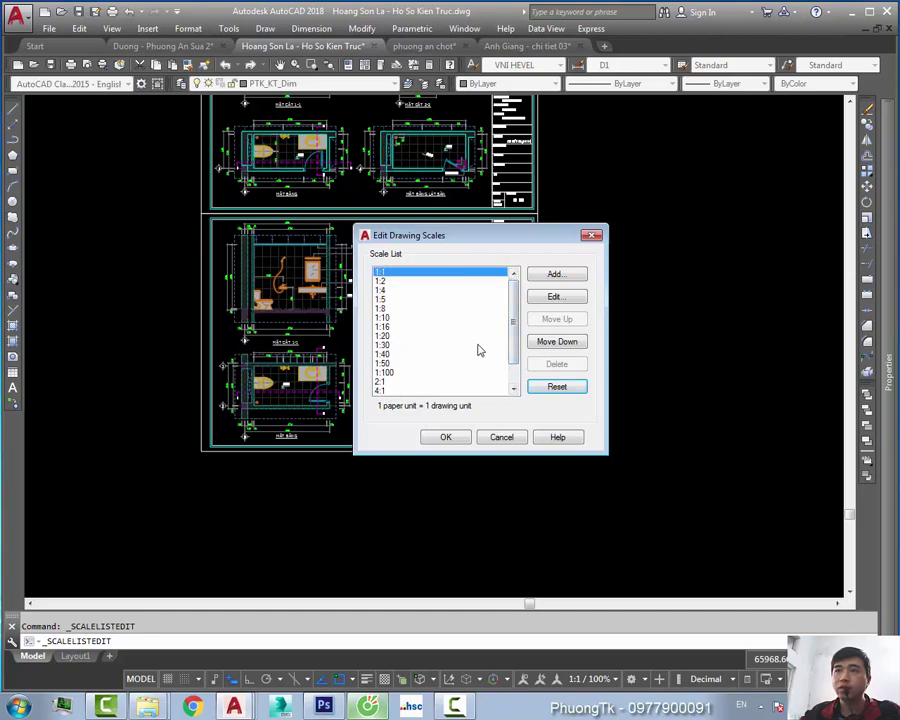
scroll(515, 343, down, 1)
scroll(515, 343, up, 1)
click(557, 389)
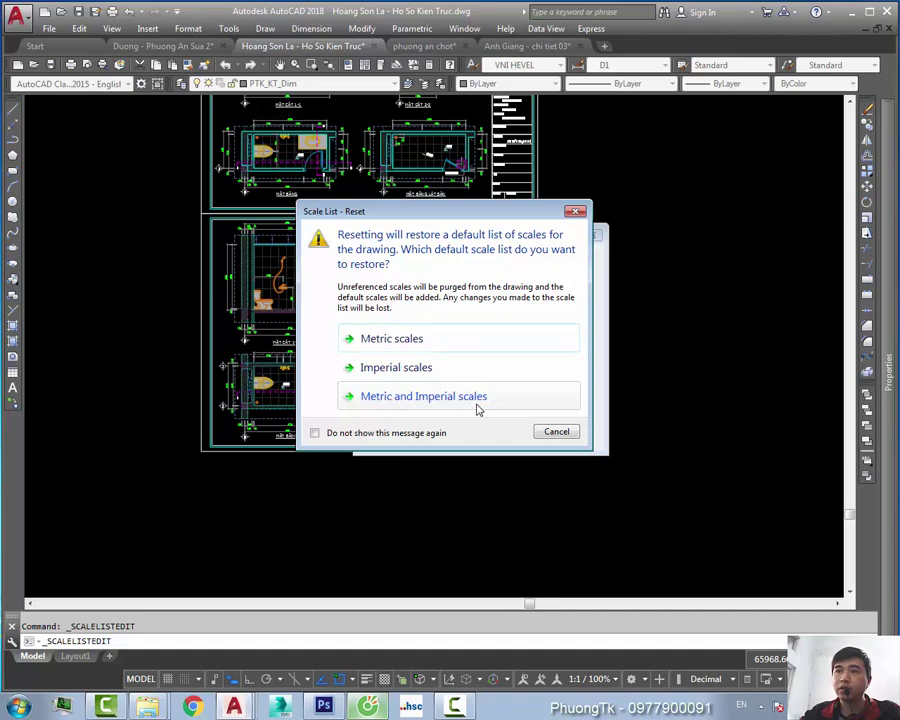
click(468, 404)
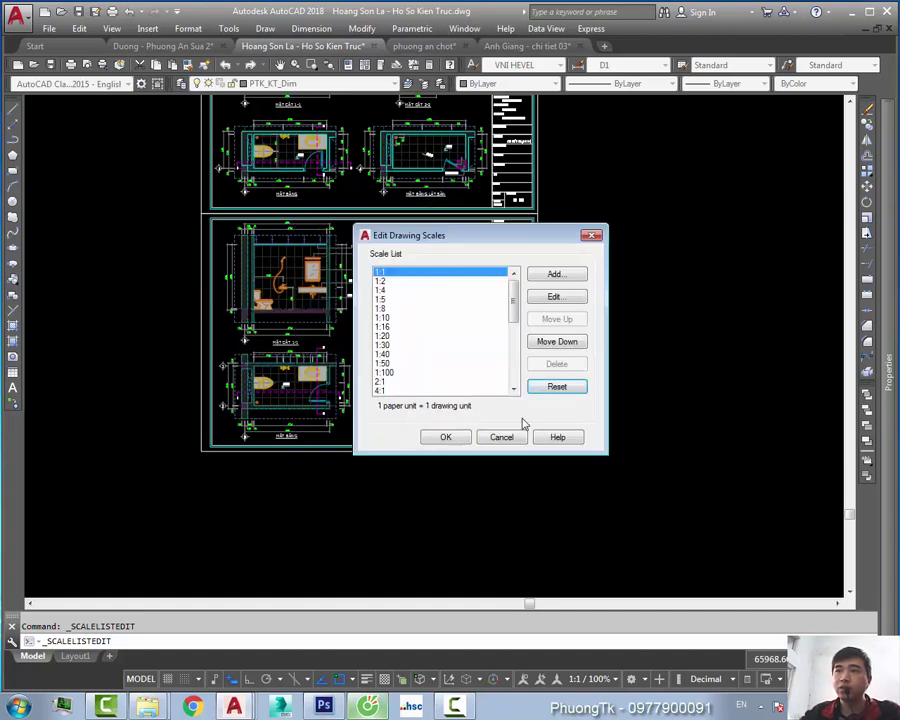
mouse_move(510, 309)
mouse_down()
mouse_move(518, 375)
mouse_move(514, 342)
mouse_up()
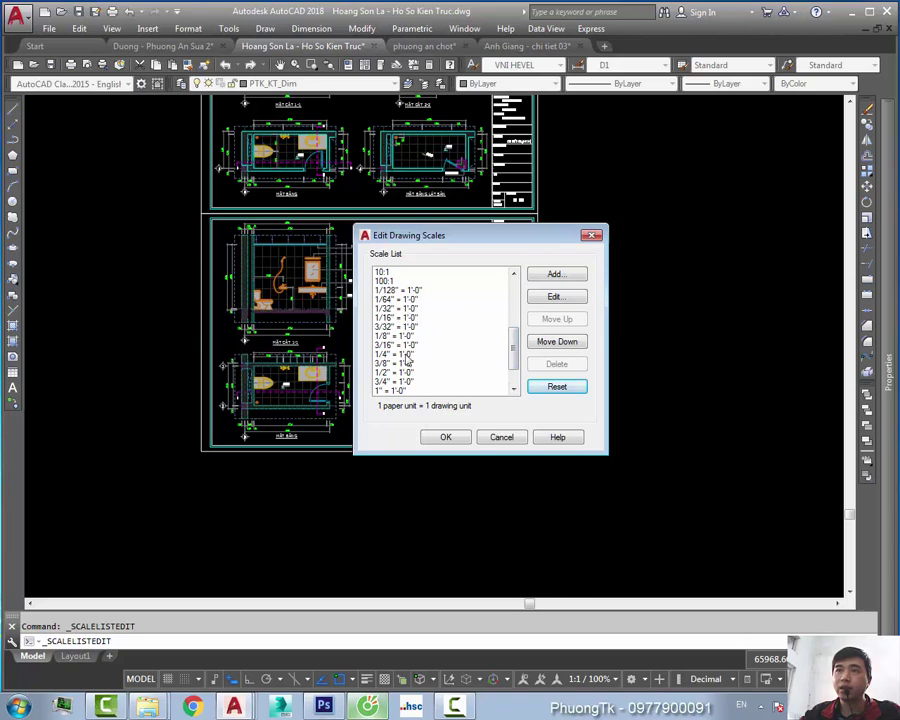
drag(512, 347, 512, 285)
click(385, 272)
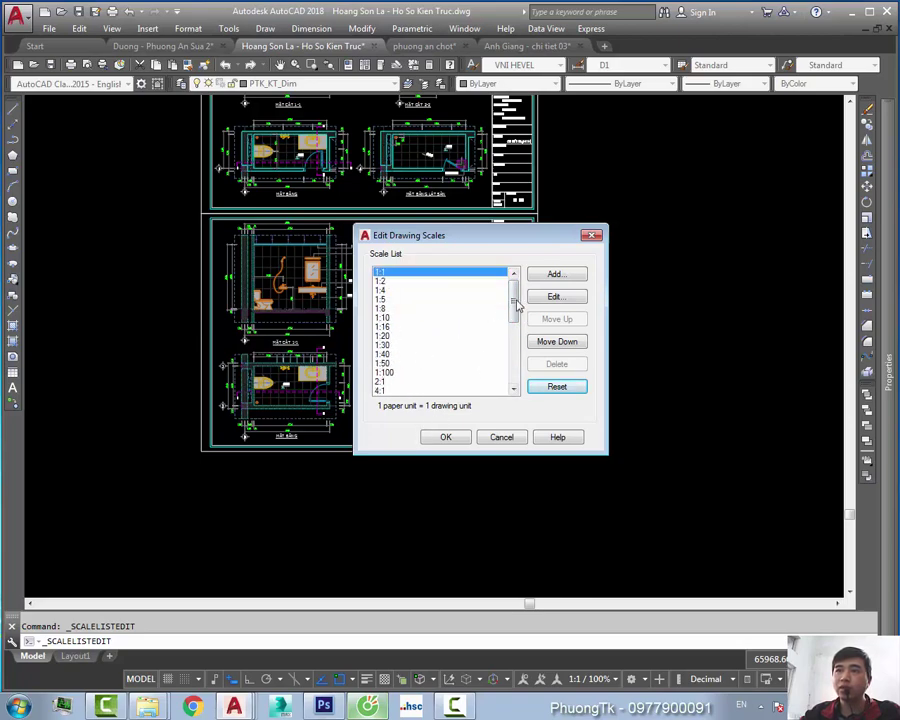
drag(517, 306, 514, 372)
click(557, 386)
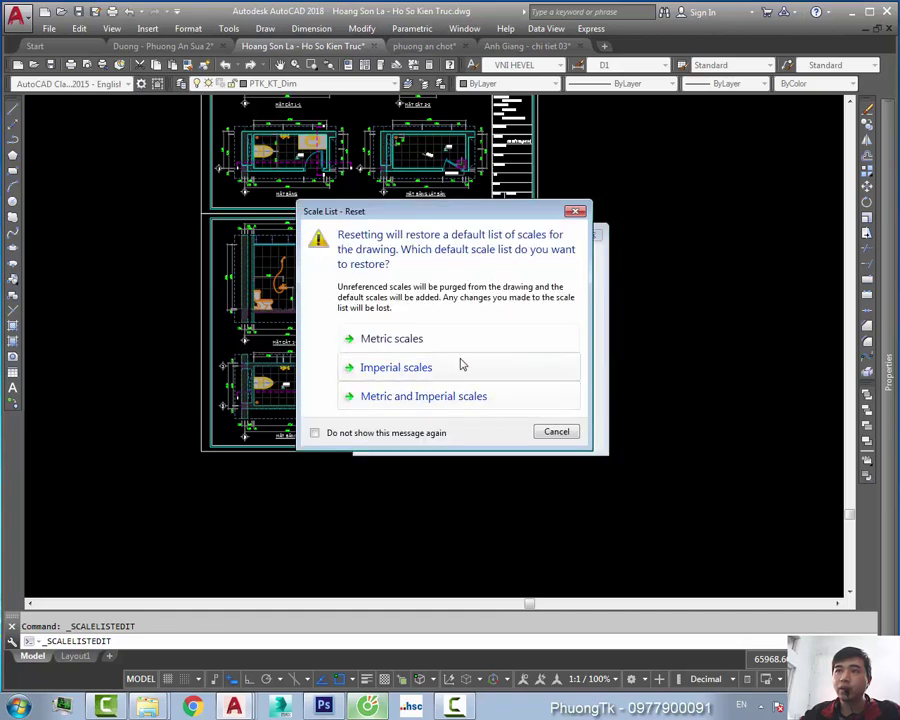
drag(394, 214, 423, 238)
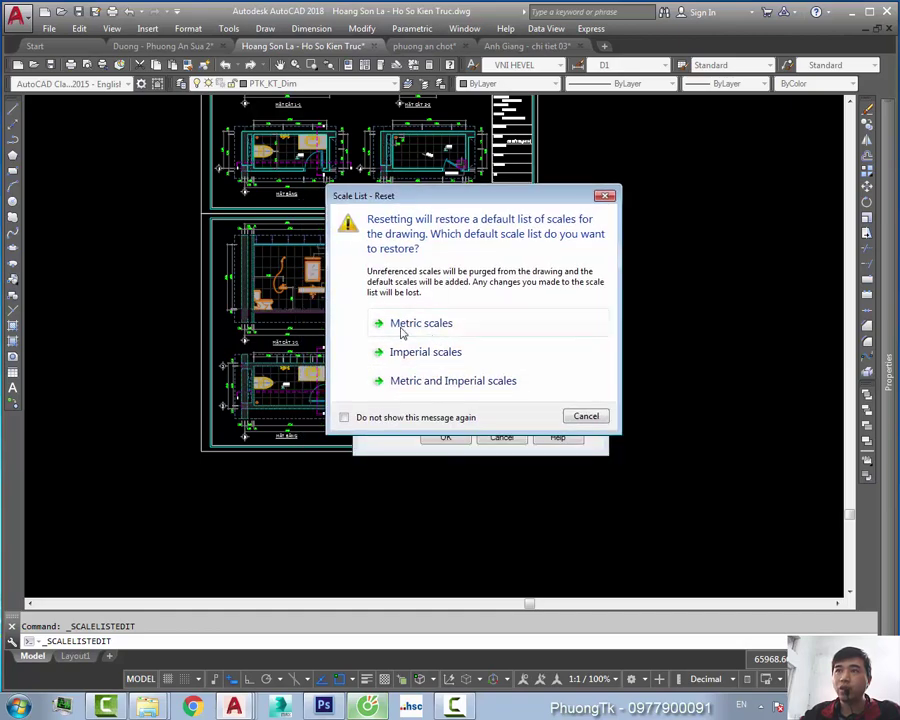
click(445, 326)
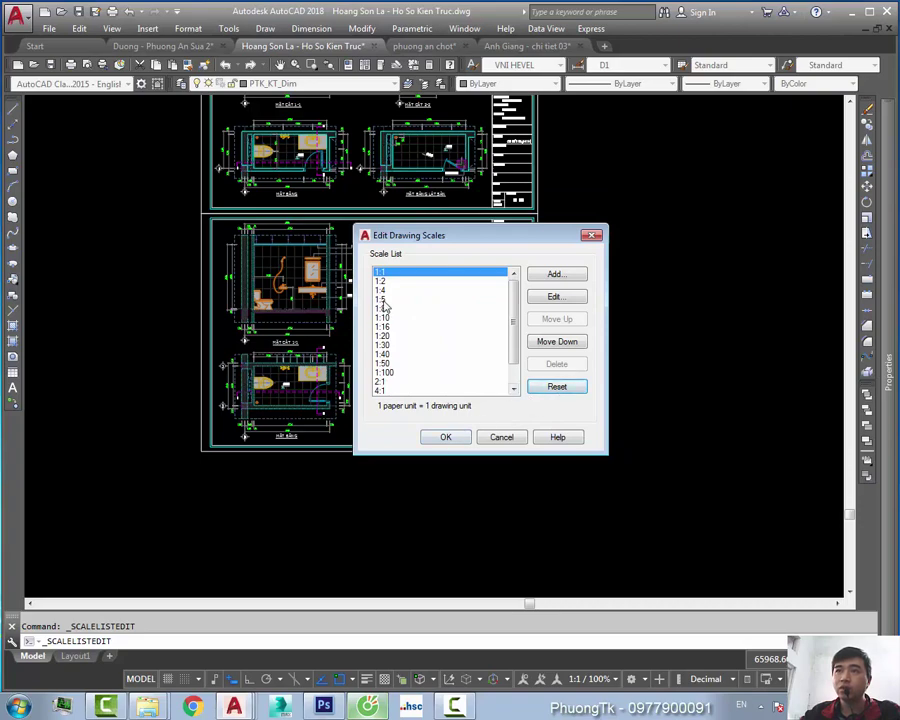
click(436, 440)
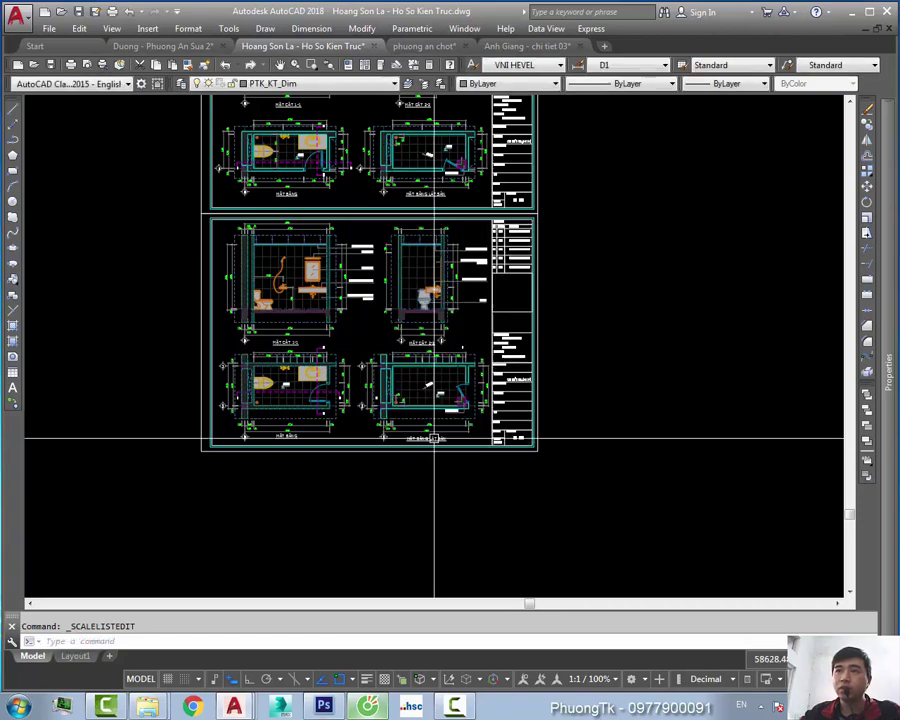
- Reopen Edit Drawing Scales, now listing only metric scales 1:1 through 1:100, 2:1 and 4:1
click(589, 679)
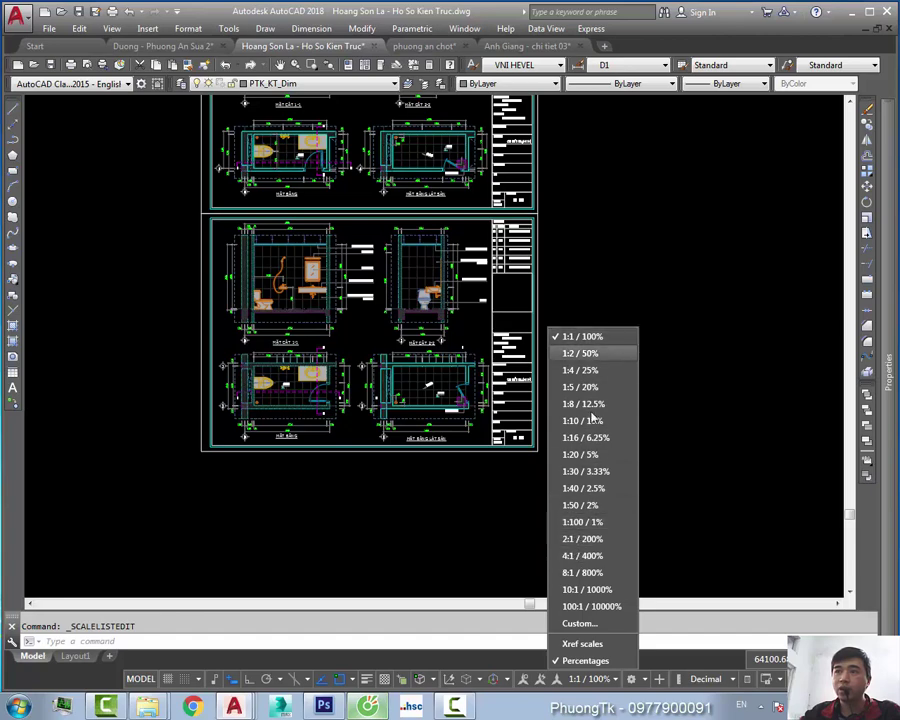
click(582, 623)
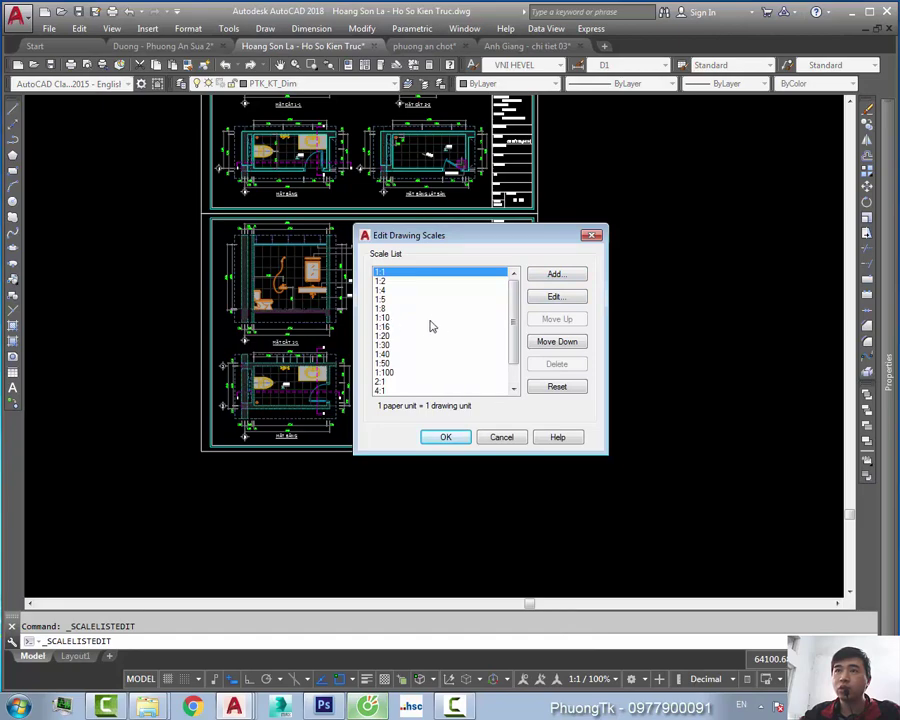
- Add a custom scale named 1:70 with 1 paper unit equal to 70 drawing units
click(553, 276)
text(1:60)
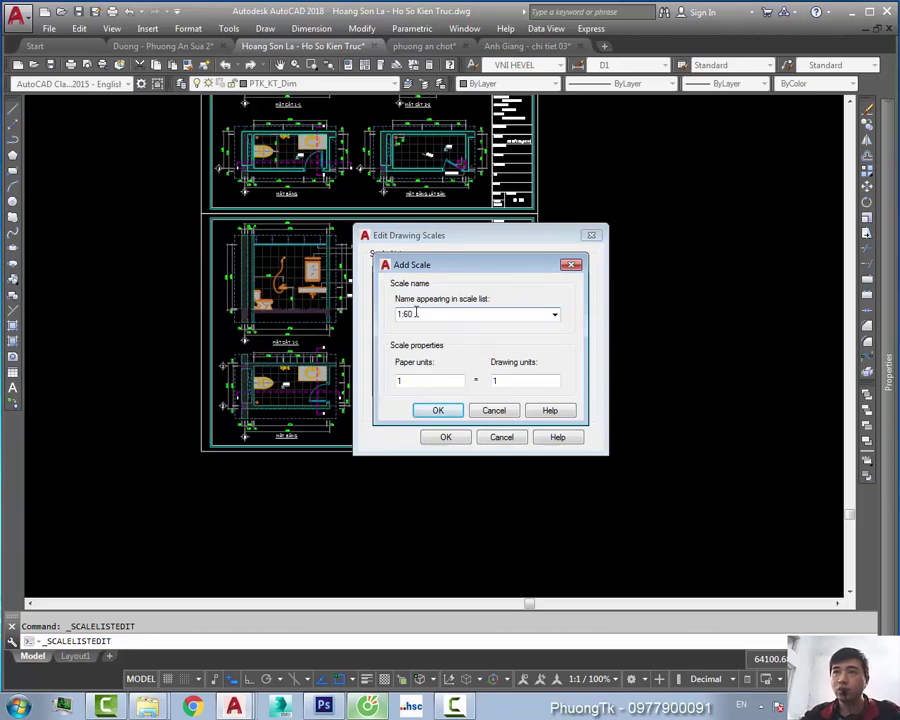
text(7)
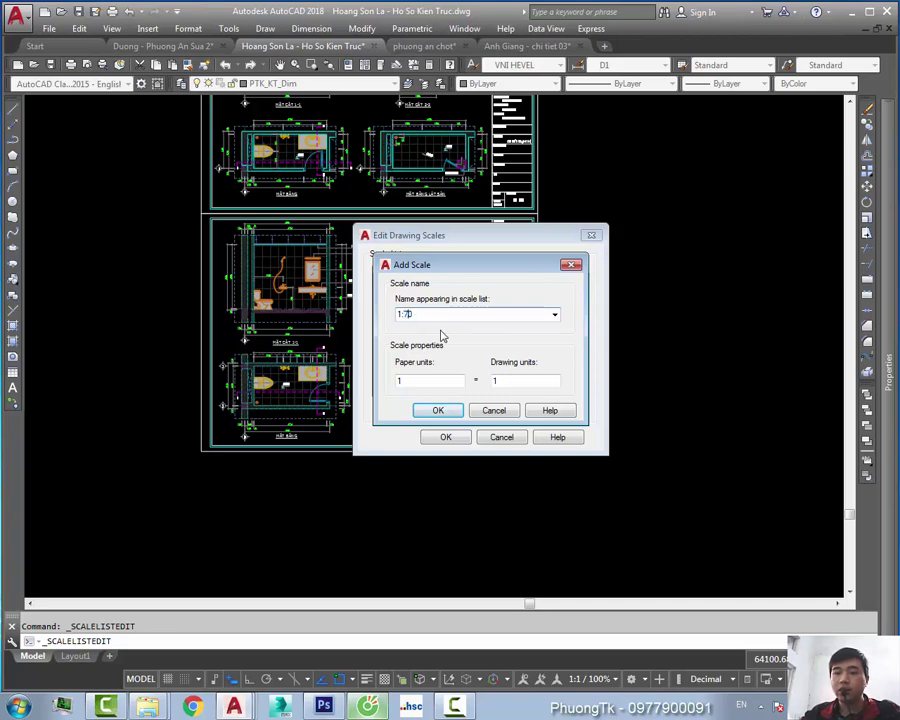
click(427, 381)
text(70)
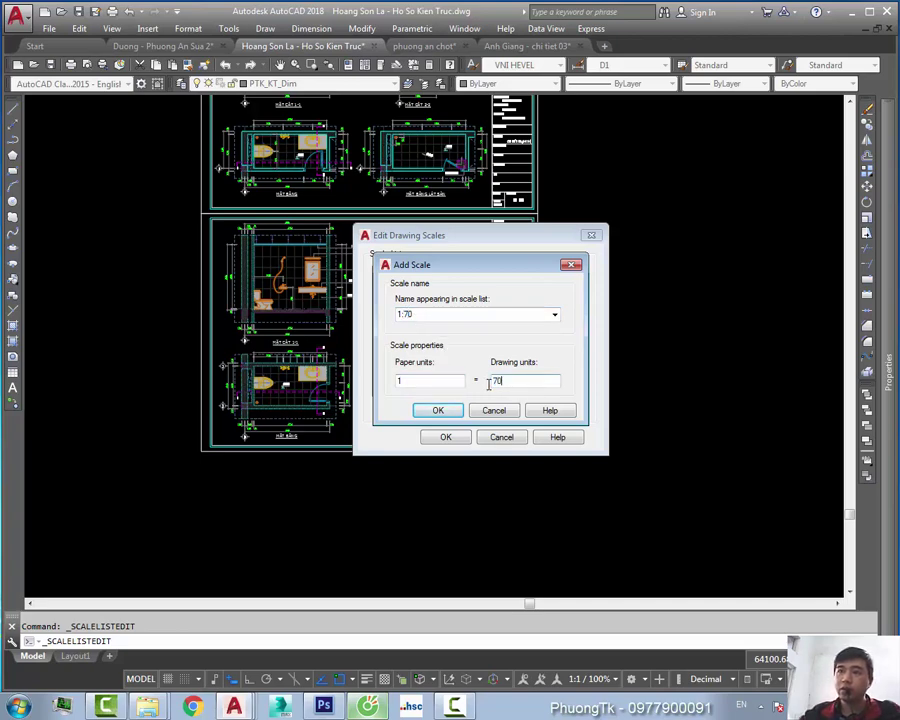
double_click(403, 380)
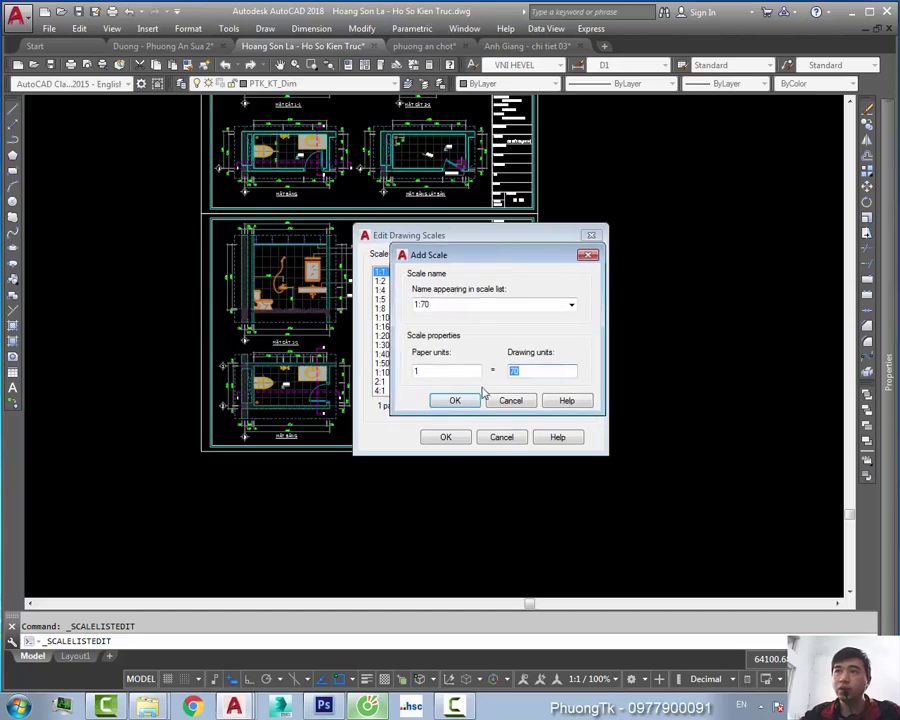
key(Return)
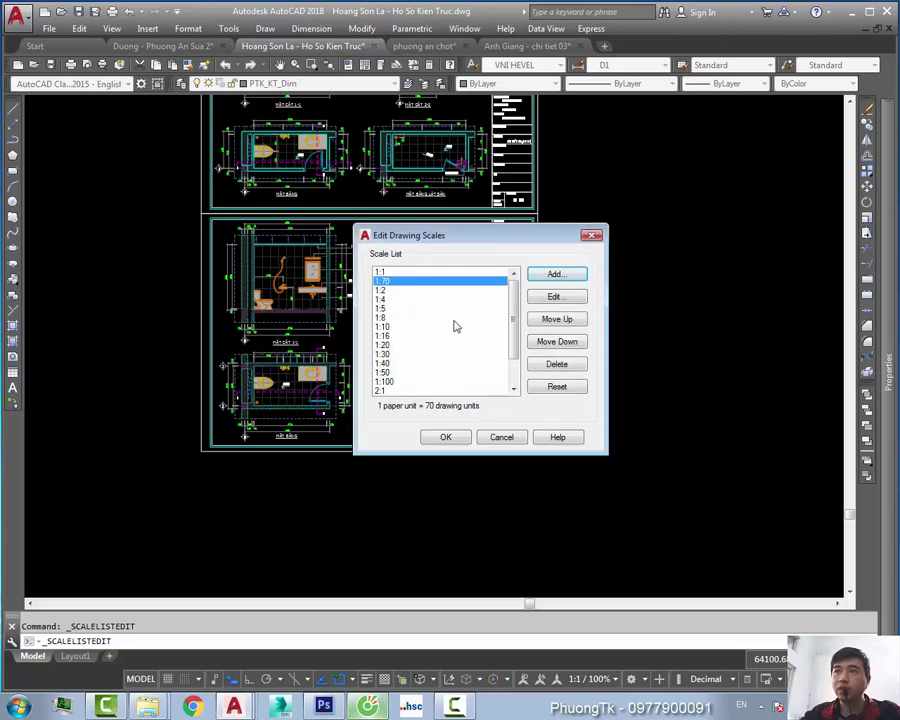
- Save the updated scale list and confirm 1:70 appears among the annotation scales
click(447, 438)
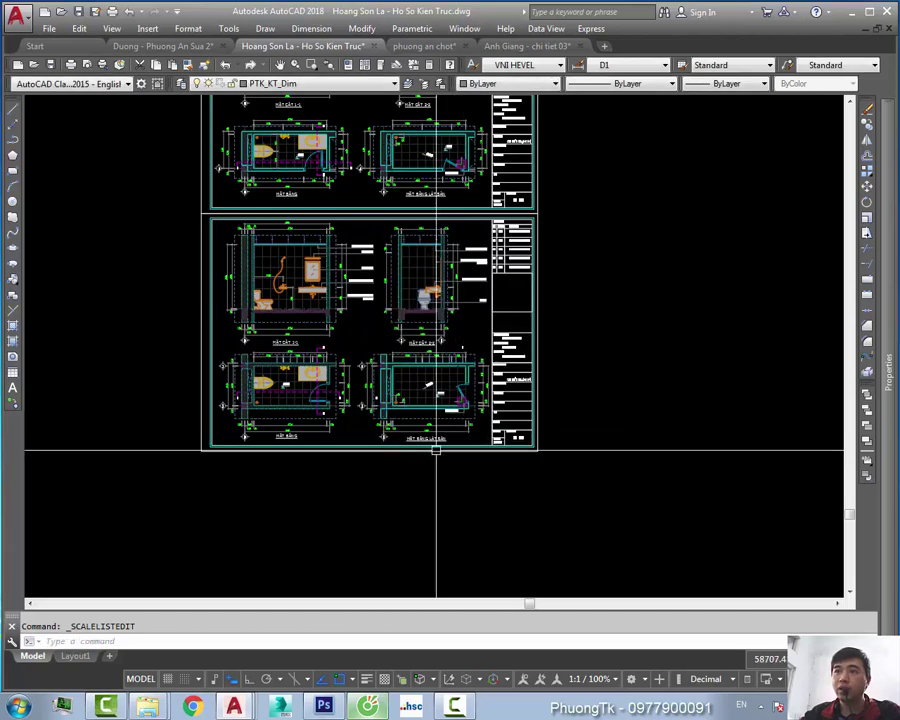
click(593, 679)
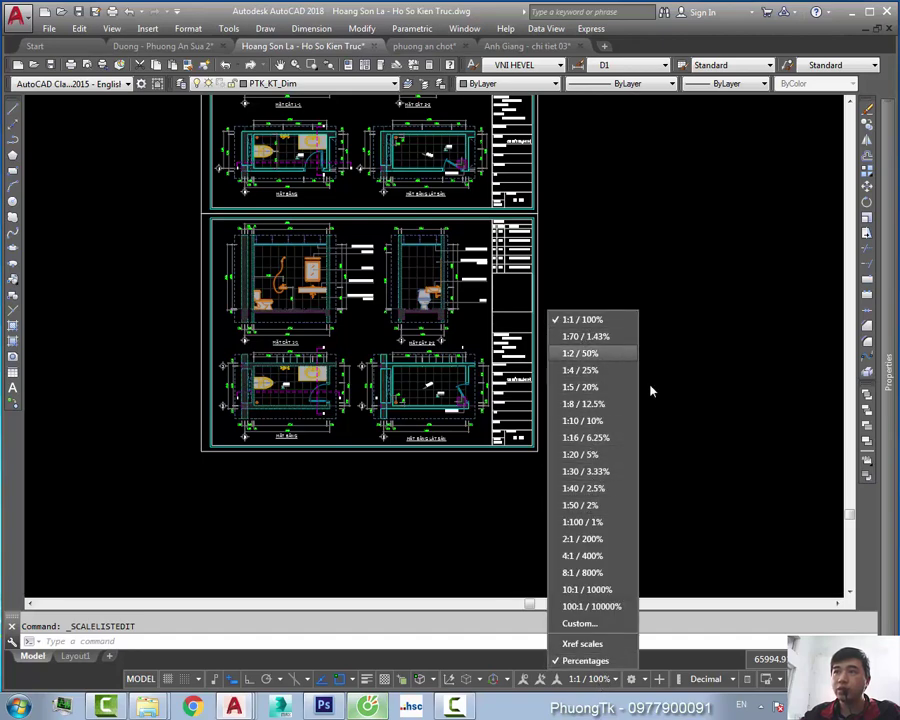
click(695, 412)
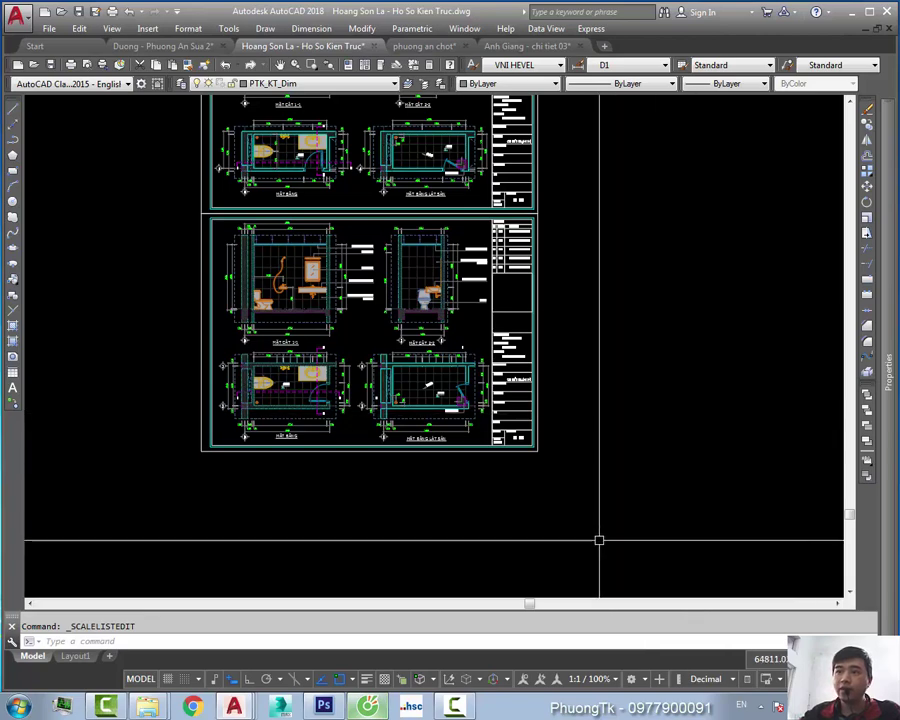
- Zoom and pan the view over to the bathroom detail sheets
scroll(600, 455, down, 5)
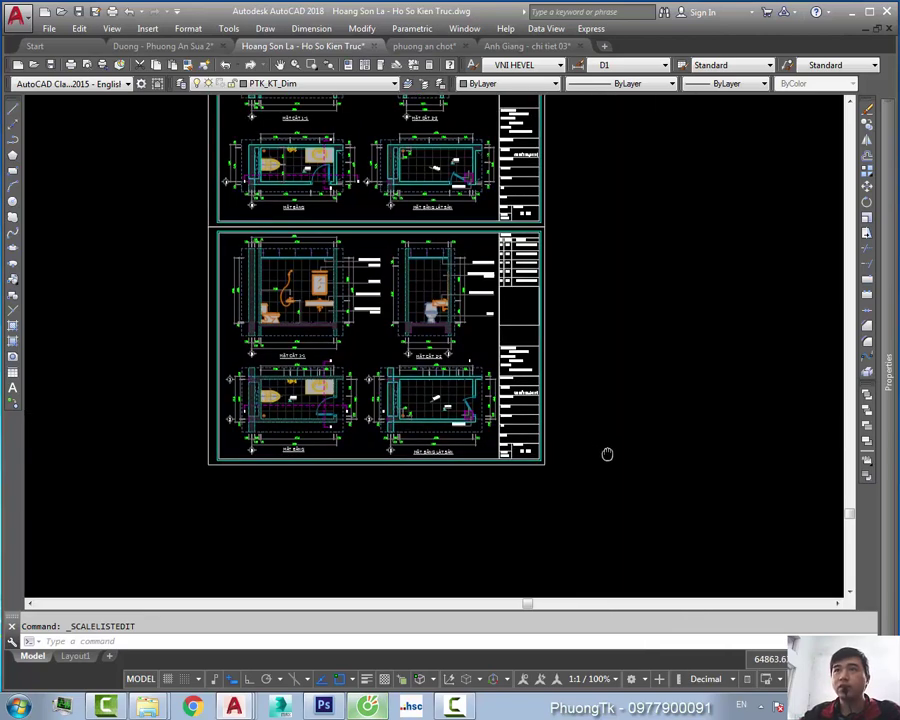
middle_drag(608, 390, 406, 352)
scroll(445, 462, up, 4)
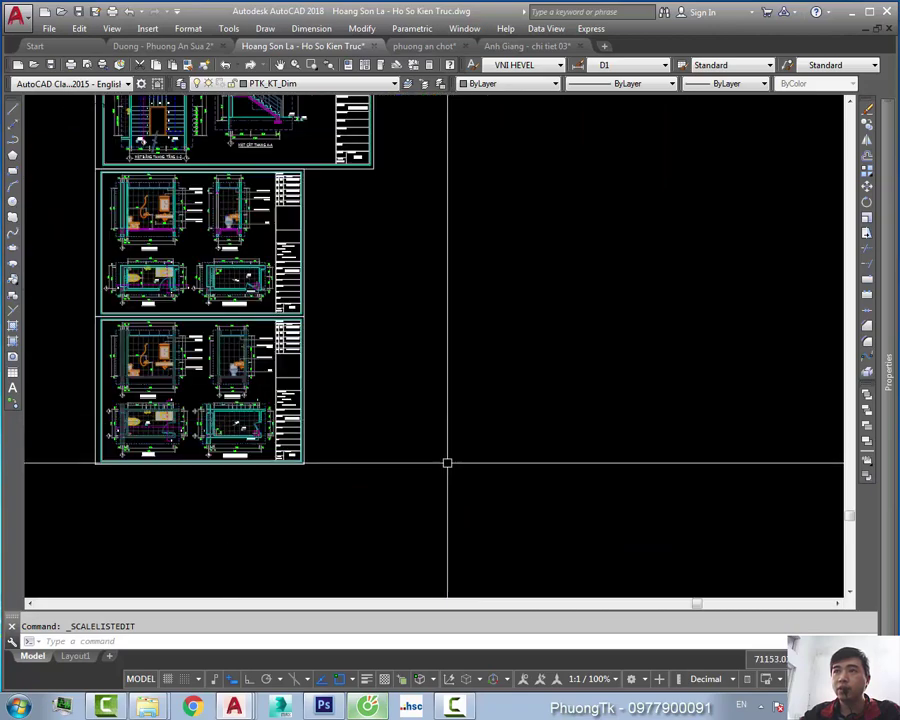
middle_drag(445, 462, 542, 441)
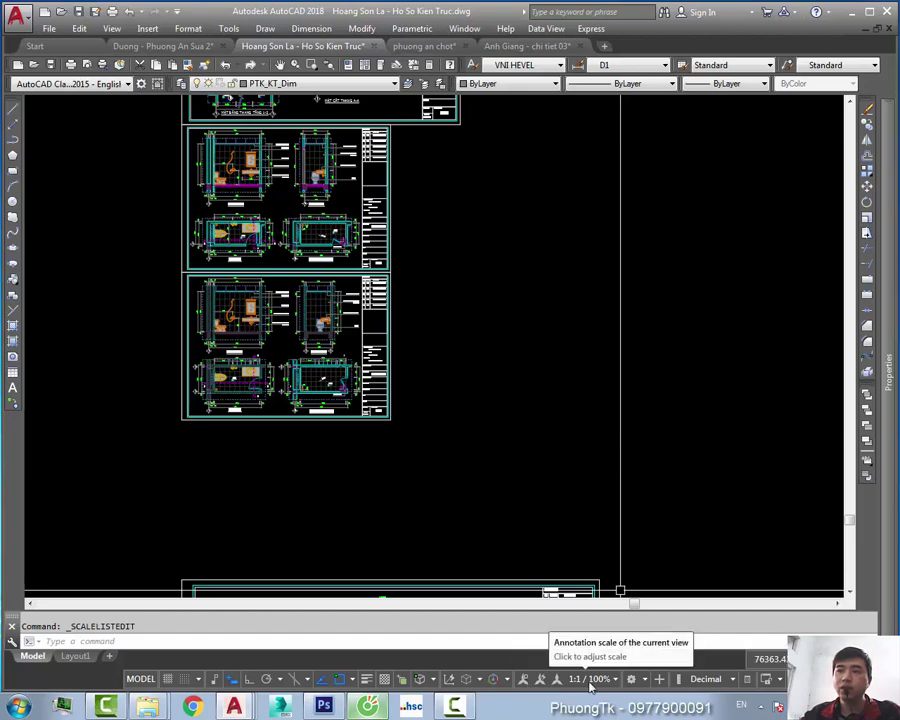
mouse_move(552, 500)
middle_down()
mouse_move(538, 412)
mouse_move(548, 392)
middle_up()
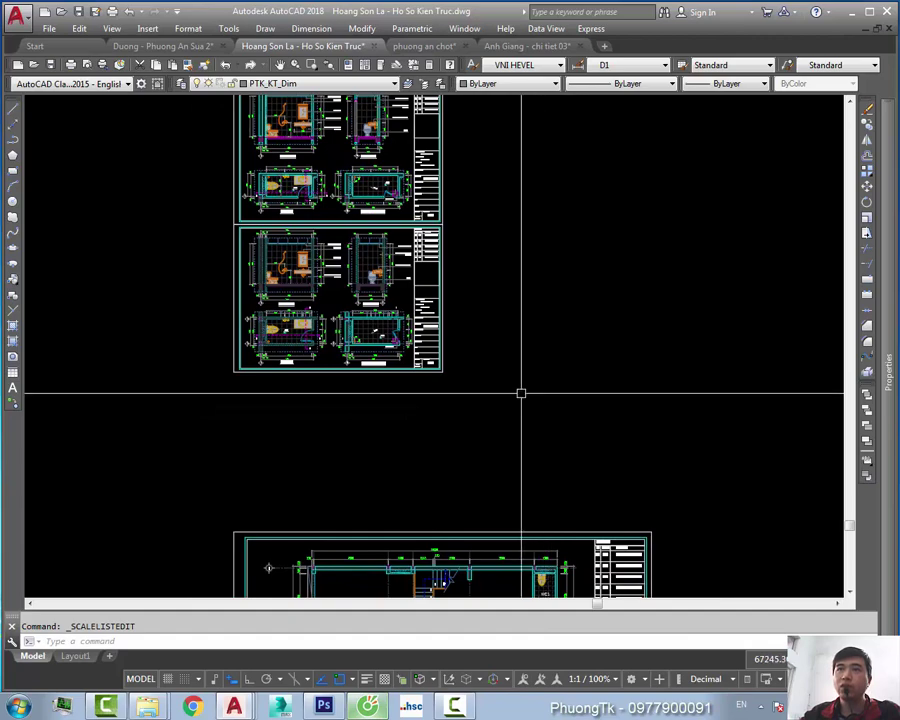
- Switch to the Layout1 sheet and zoom out to see both layout sheets
click(75, 656)
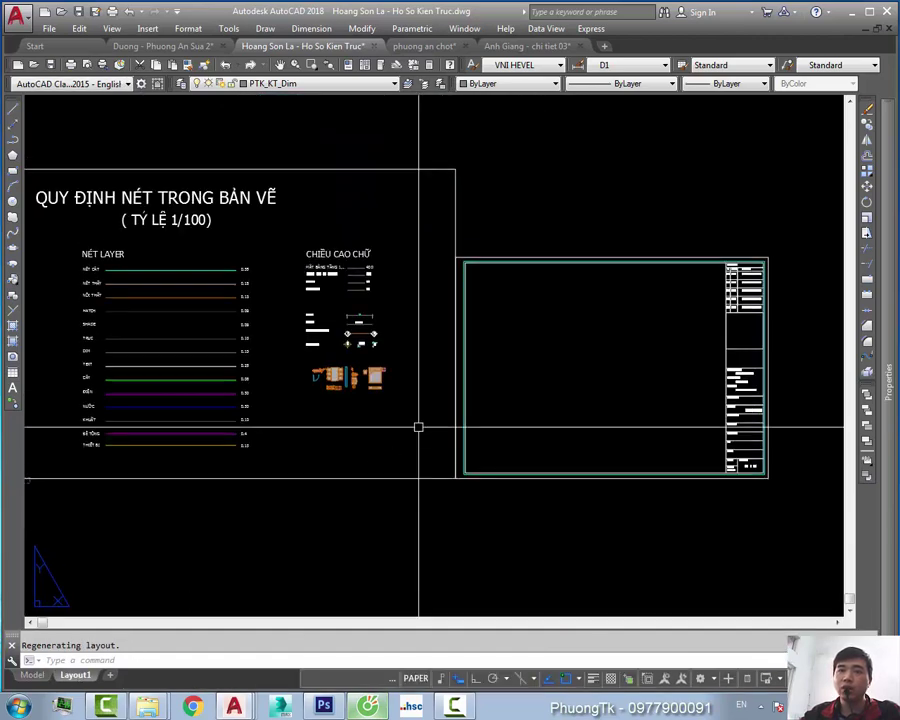
middle_drag(522, 422, 490, 418)
scroll(503, 475, down, 3)
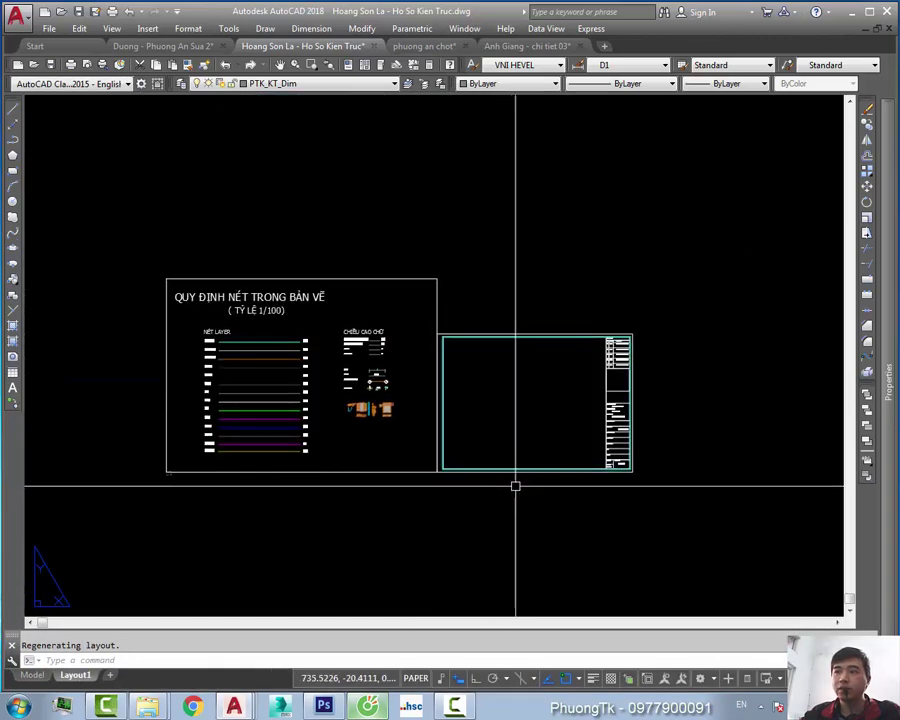
click(701, 679)
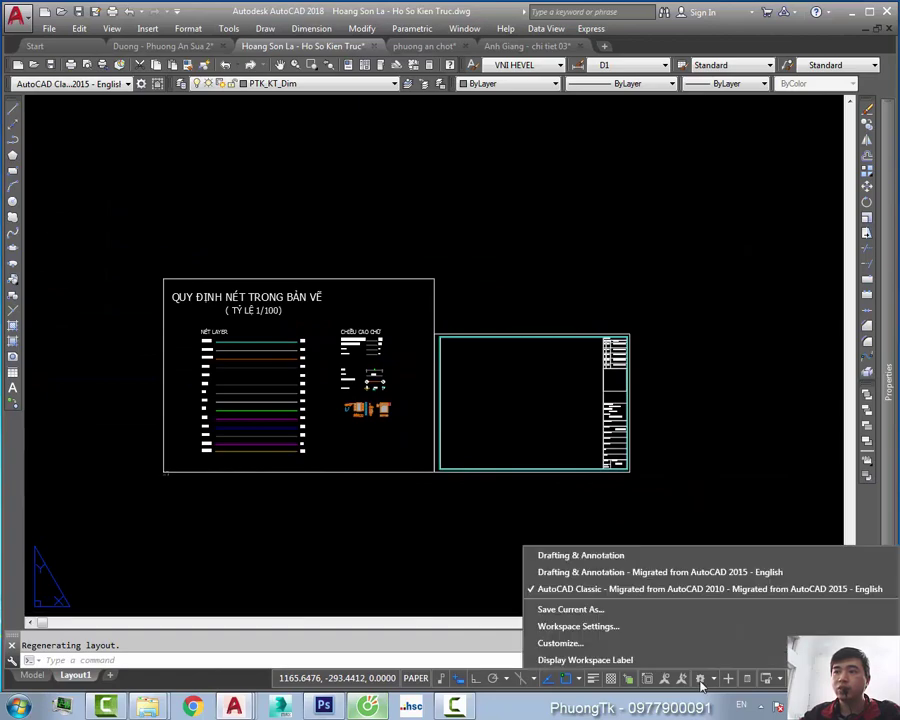
click(119, 605)
- Return to model space and zoom out to center the full column of sheets, including the stair sheet
click(31, 675)
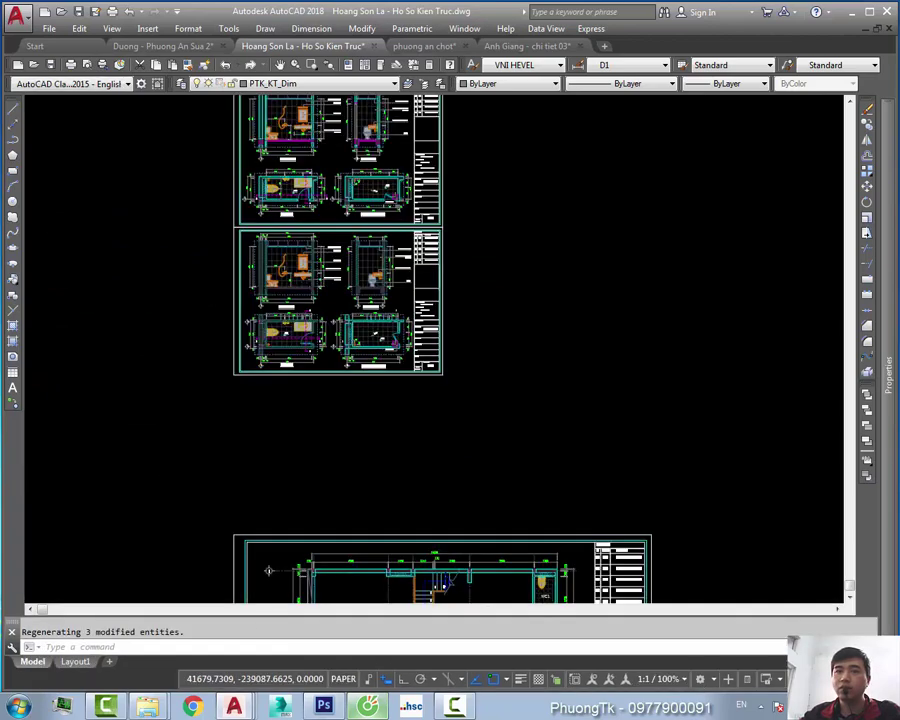
scroll(560, 528, up, 2)
scroll(546, 498, down, 2)
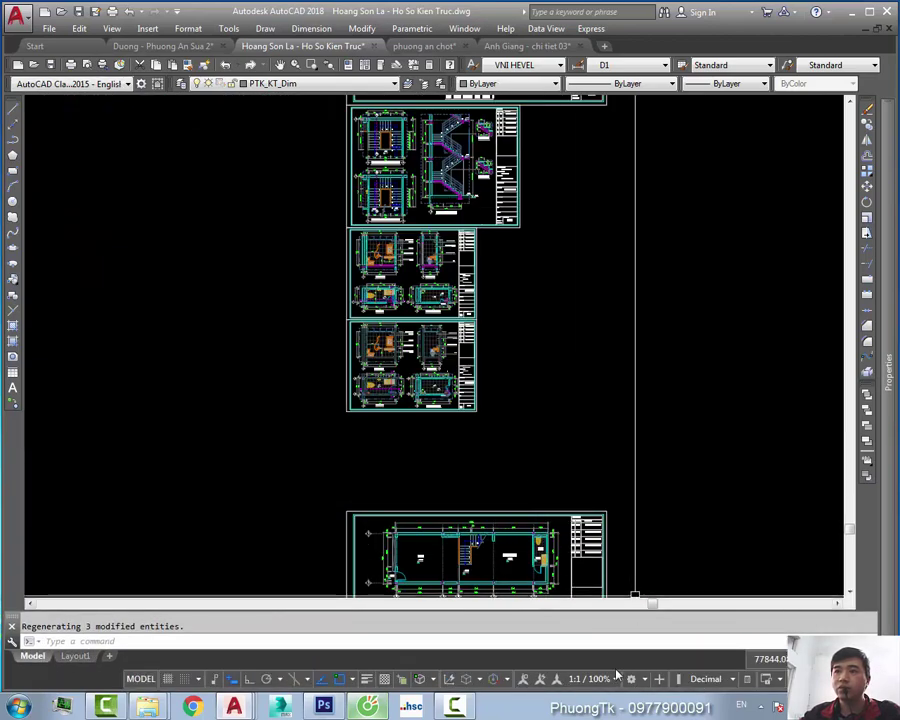
scroll(500, 352, up, 4)
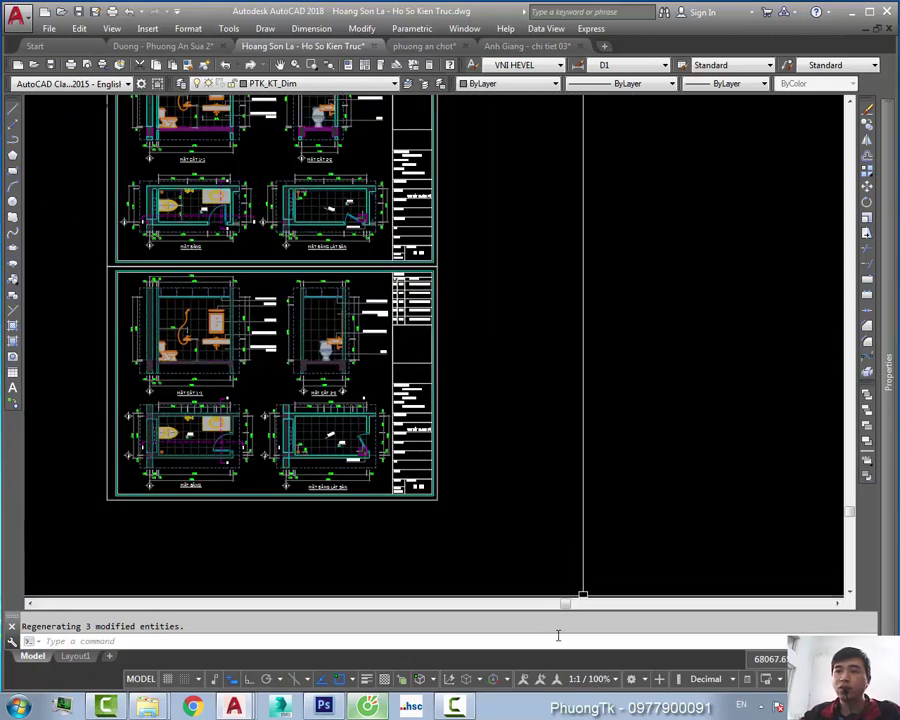
mouse_move(591, 355)
middle_down()
mouse_move(498, 416)
mouse_move(510, 393)
middle_up()
scroll(516, 344, down, 1)
scroll(520, 422, down, 2)
scroll(542, 317, down, 3)
scroll(544, 367, down, 1)
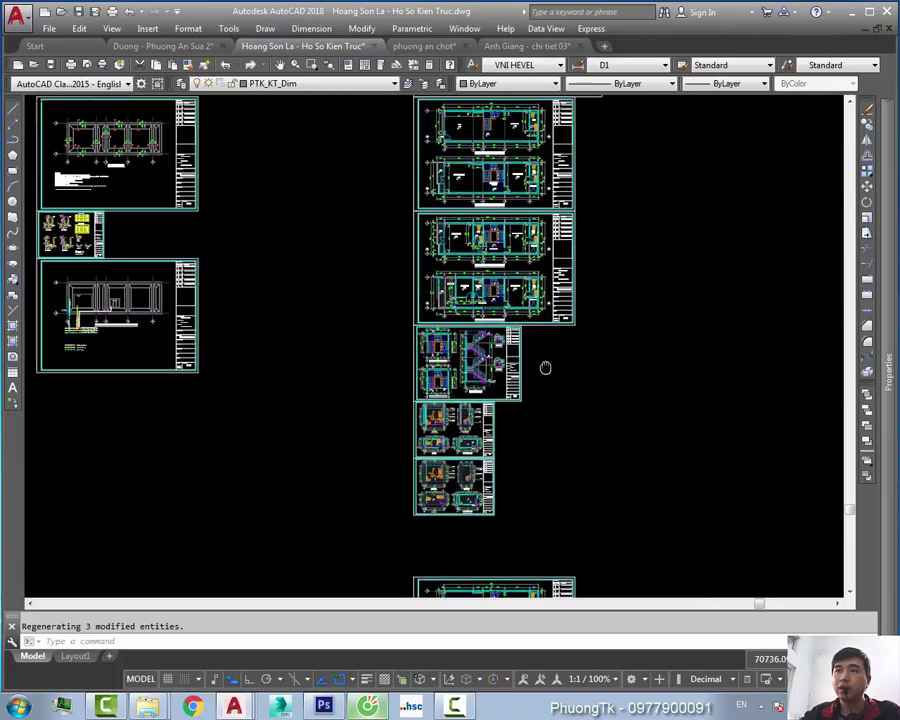
scroll(540, 340, down, 1)
scroll(524, 297, down, 1)
middle_drag(524, 297, 491, 467)
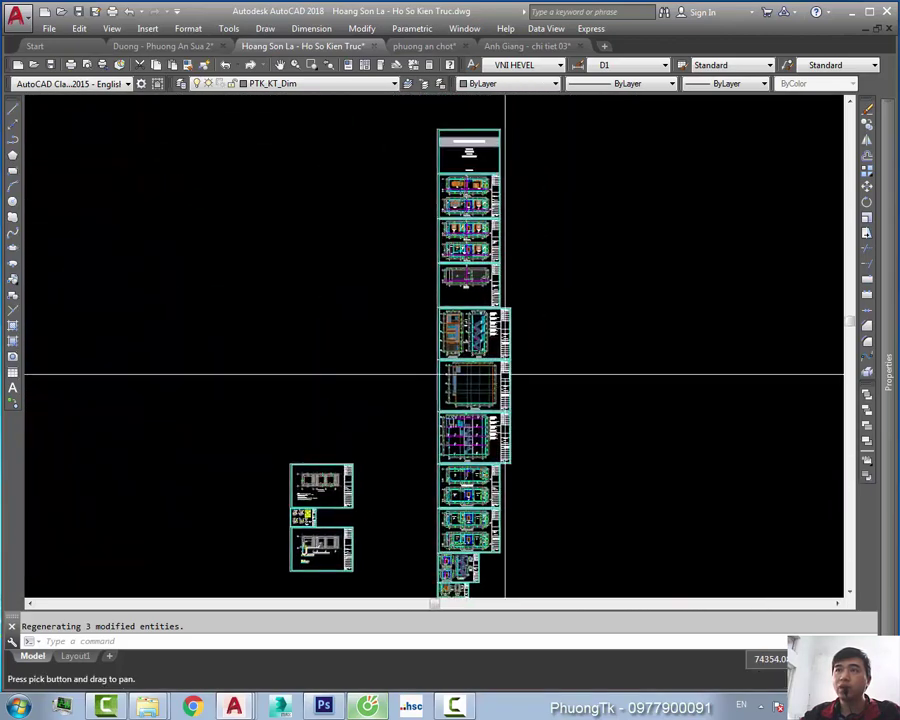
click(604, 66)
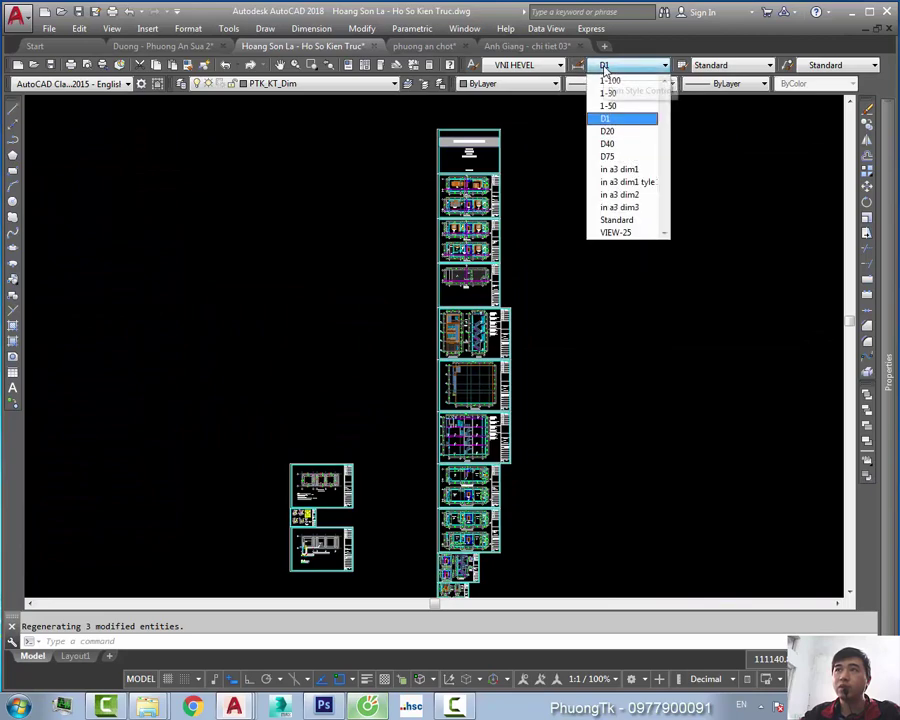
click(604, 66)
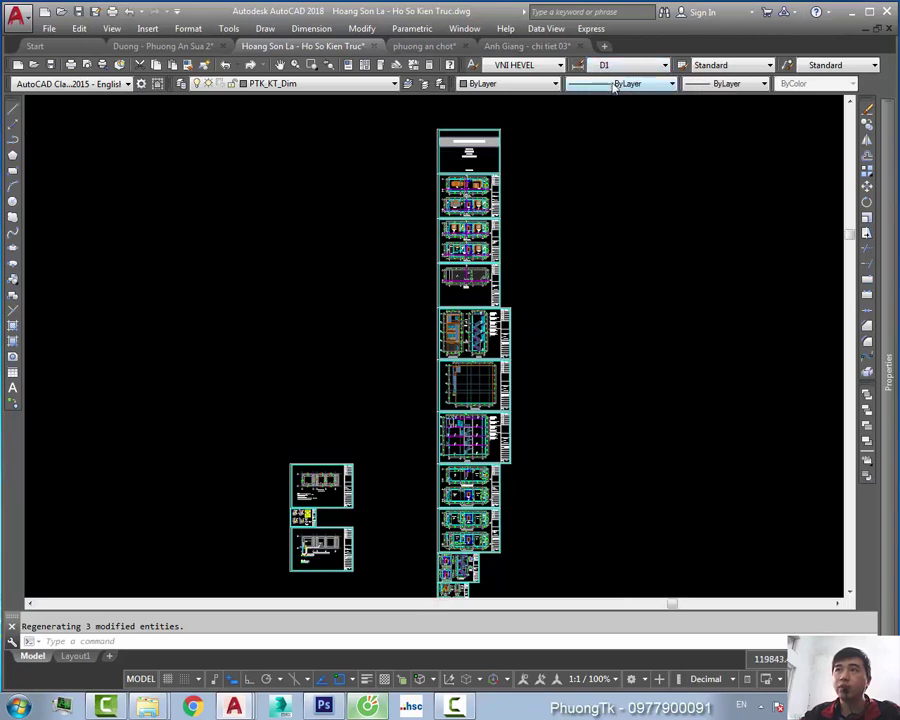
scroll(605, 100, up, 2)
click(604, 66)
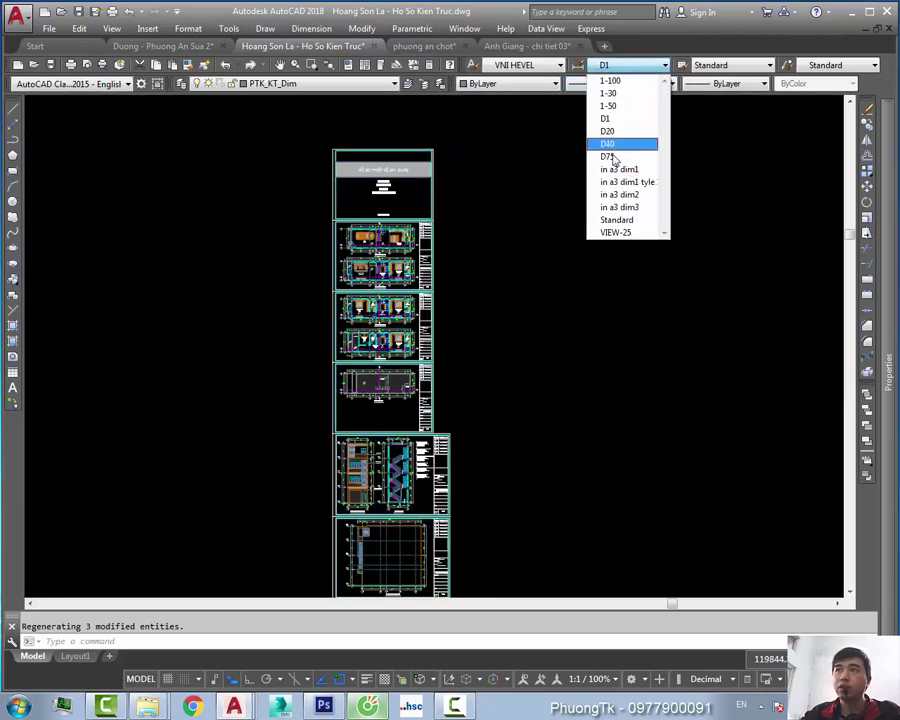
click(576, 302)
click(578, 65)
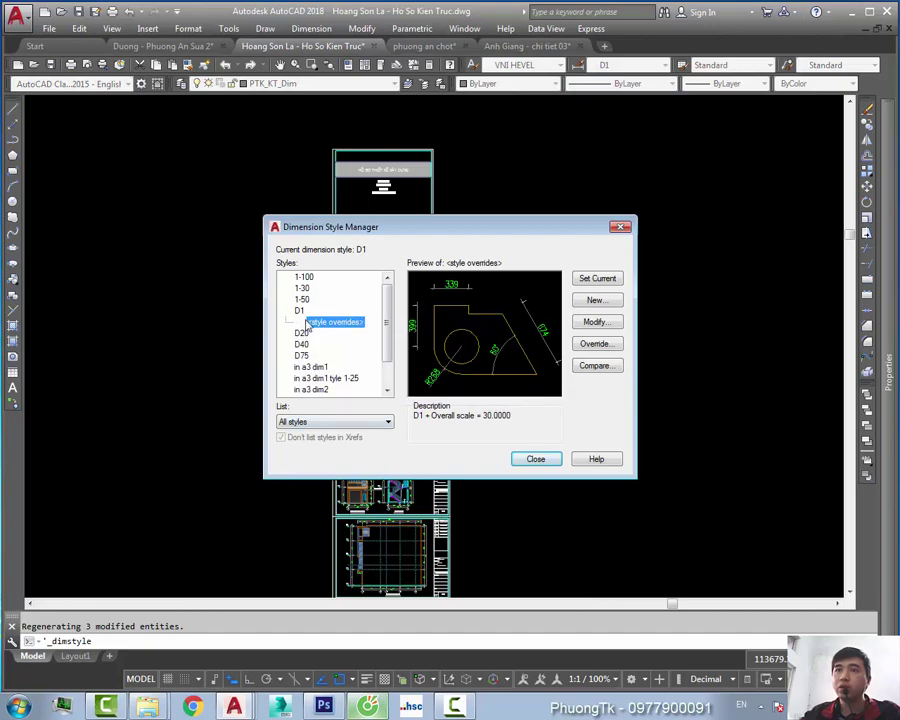
scroll(390, 360, down, 1)
click(308, 367)
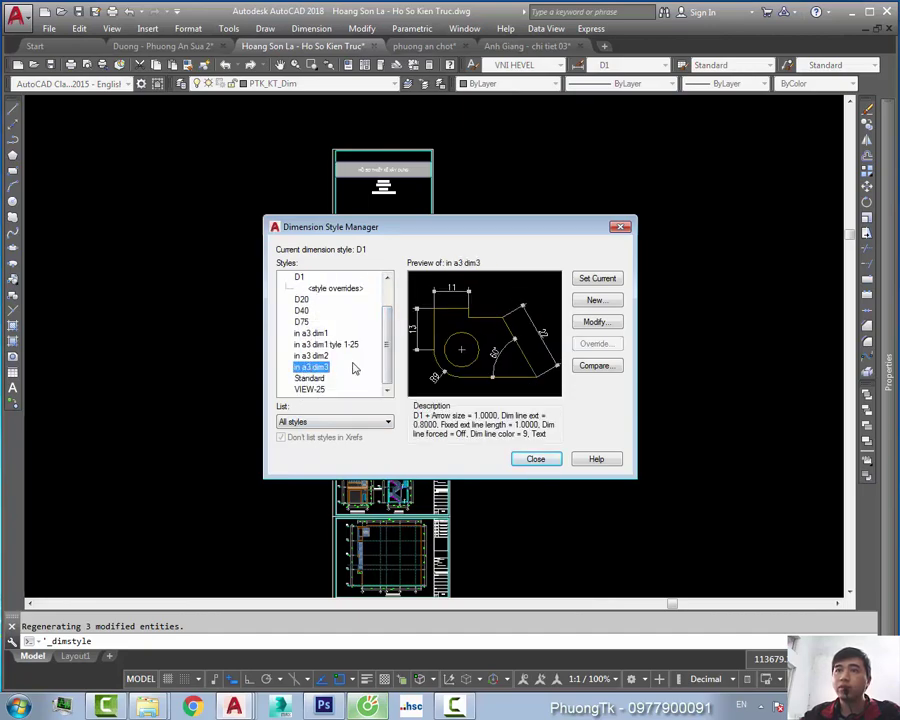
click(312, 334)
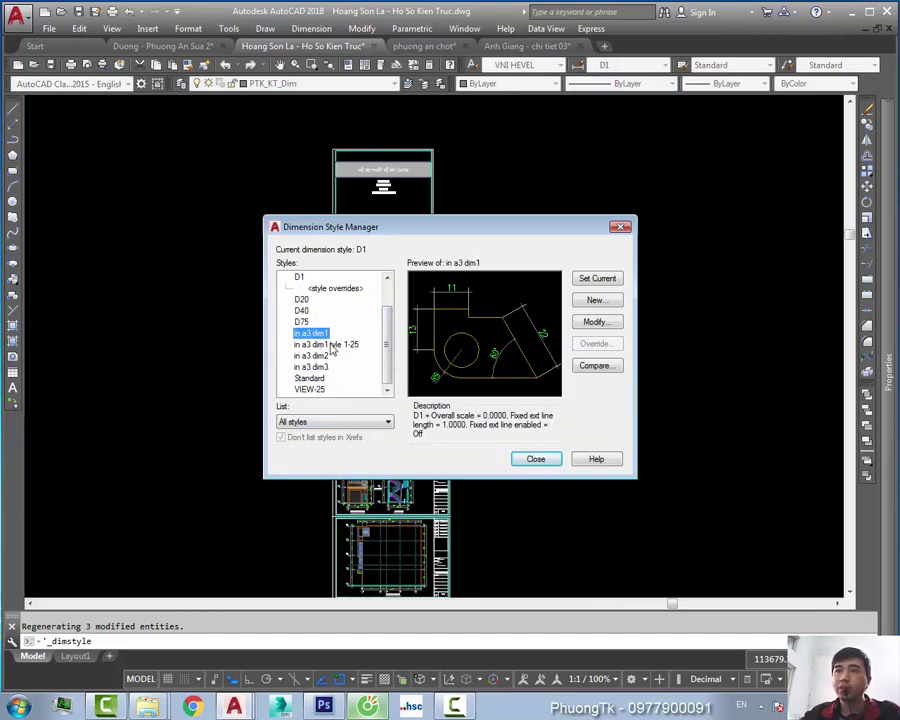
click(596, 322)
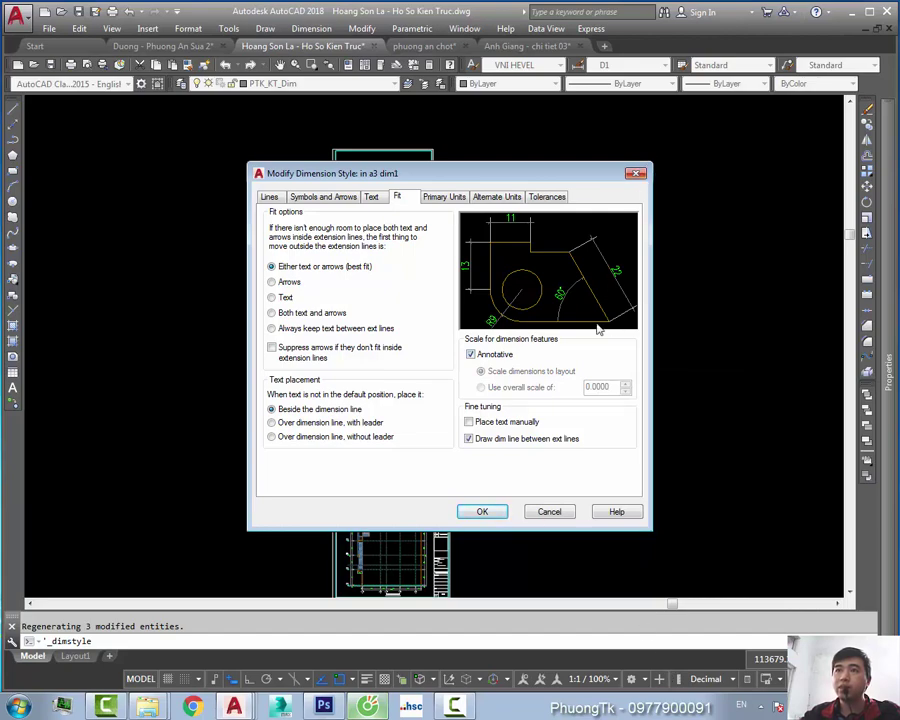
click(636, 175)
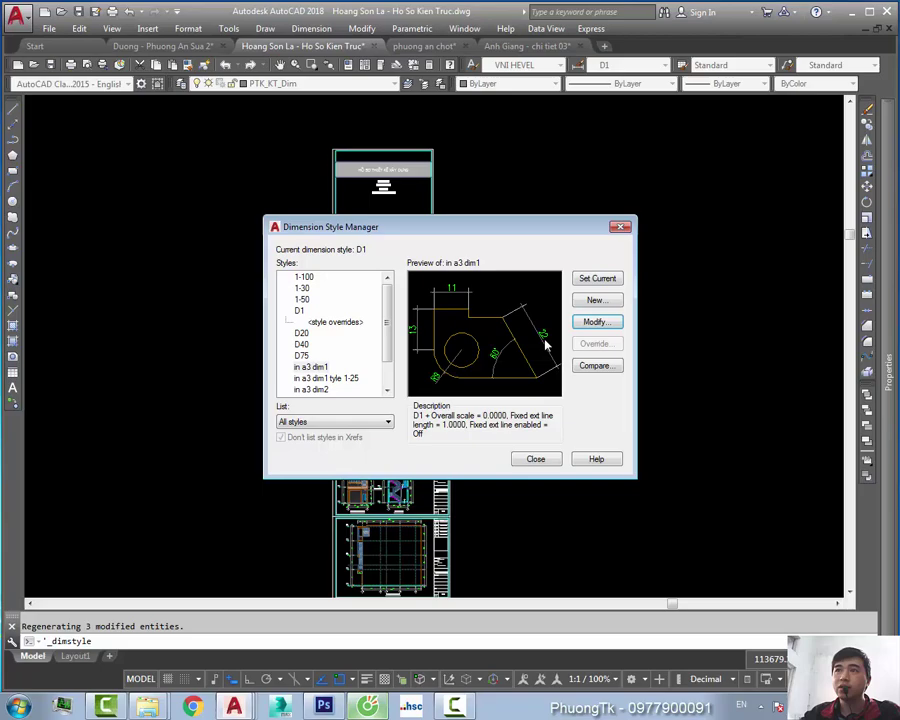
click(620, 227)
scroll(380, 290, up, 3)
scroll(384, 248, up, 2)
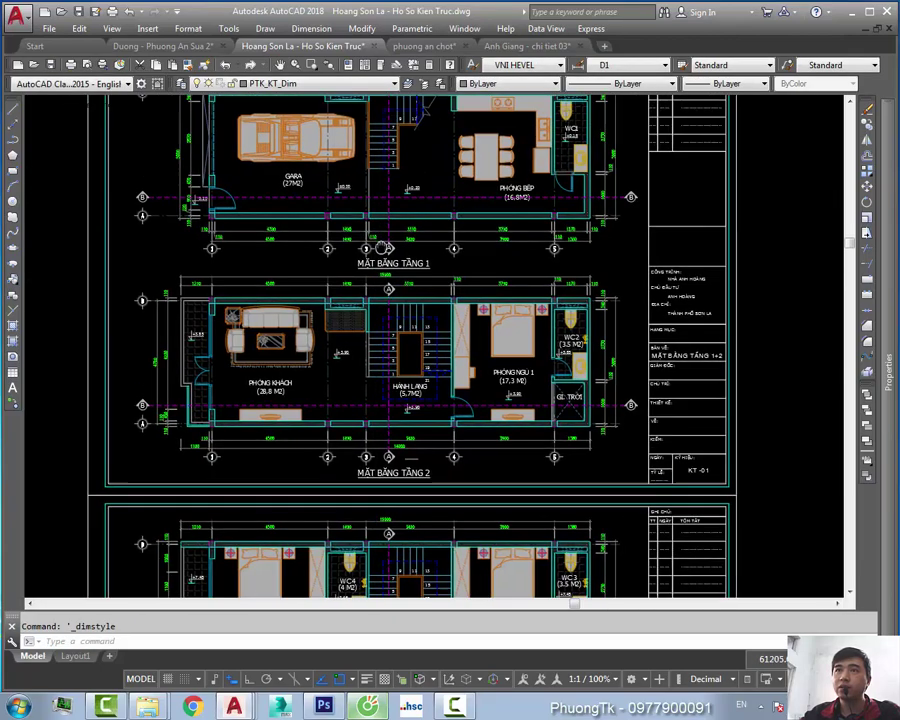
middle_drag(384, 248, 412, 324)
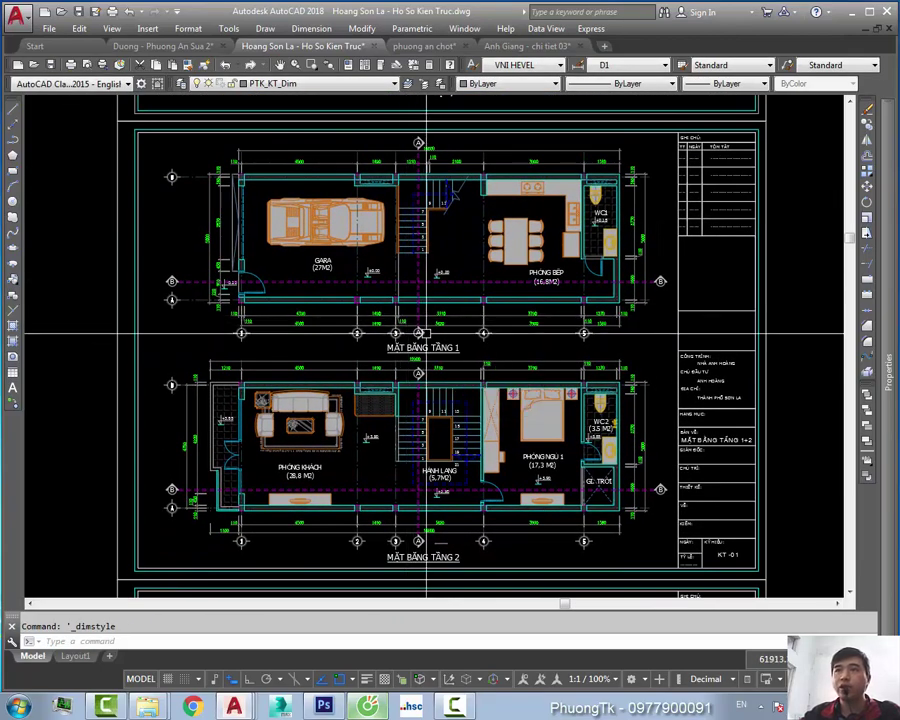
scroll(427, 333, down, 3)
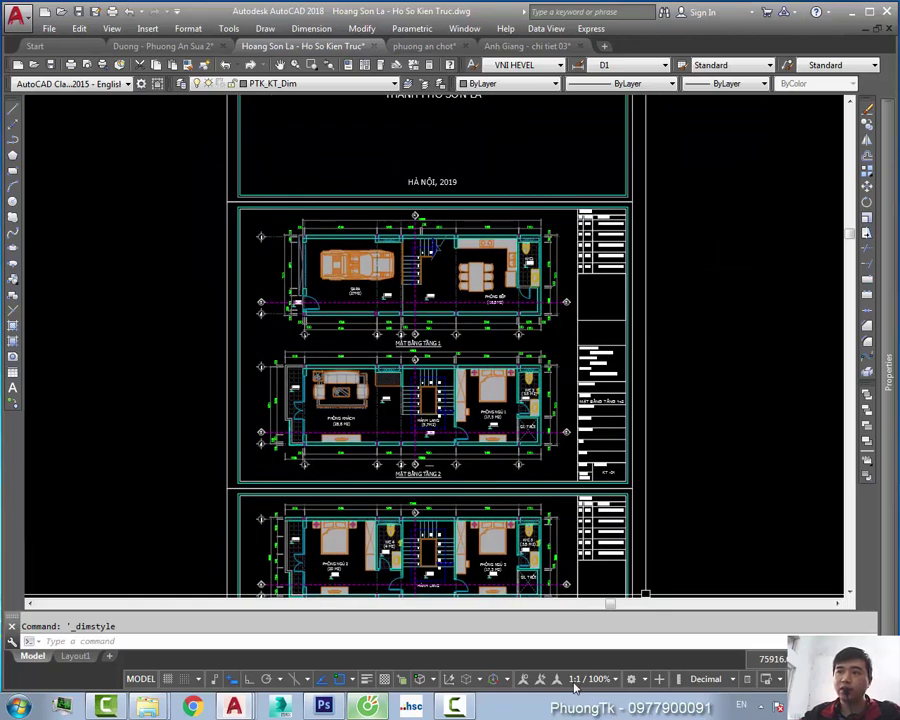
scroll(447, 454, up, 2)
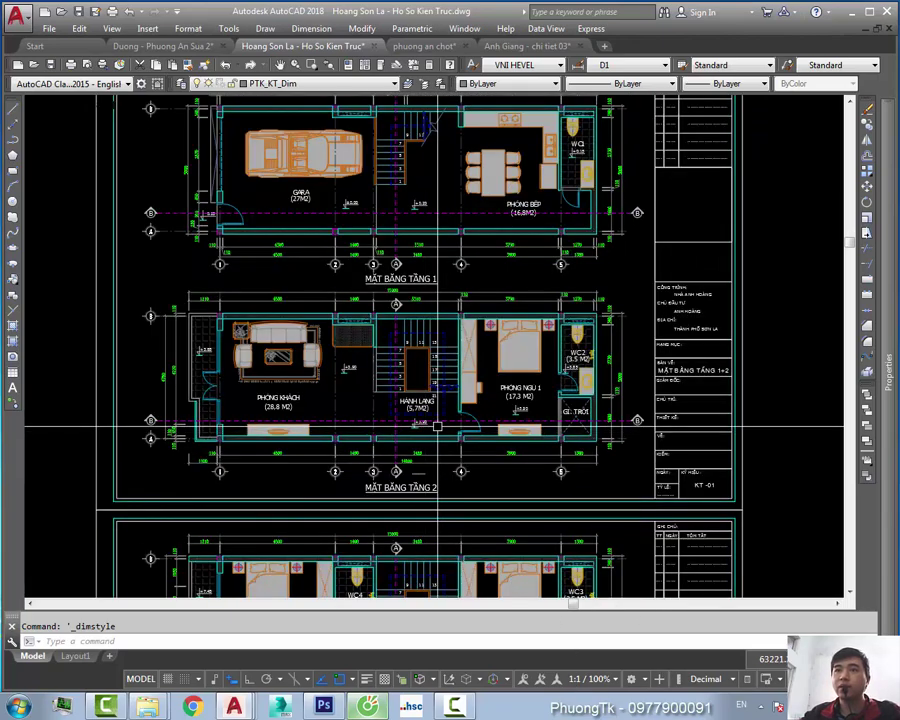
scroll(482, 322, down, 4)
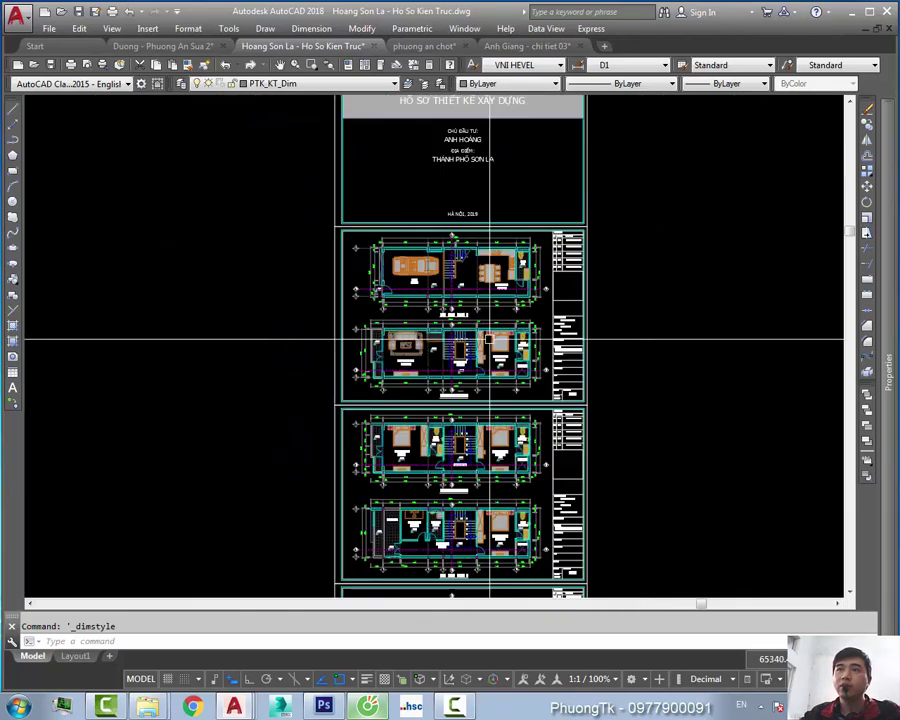
scroll(500, 400, down, 2)
middle_drag(511, 467, 490, 410)
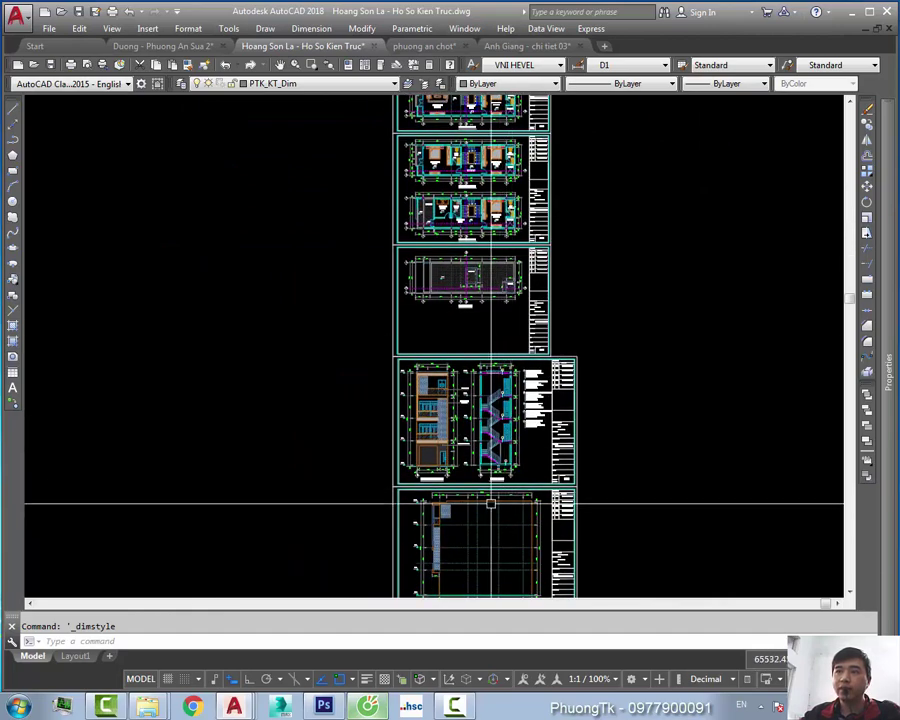
scroll(485, 527, up, 1)
middle_drag(485, 527, 455, 347)
scroll(526, 368, up, 5)
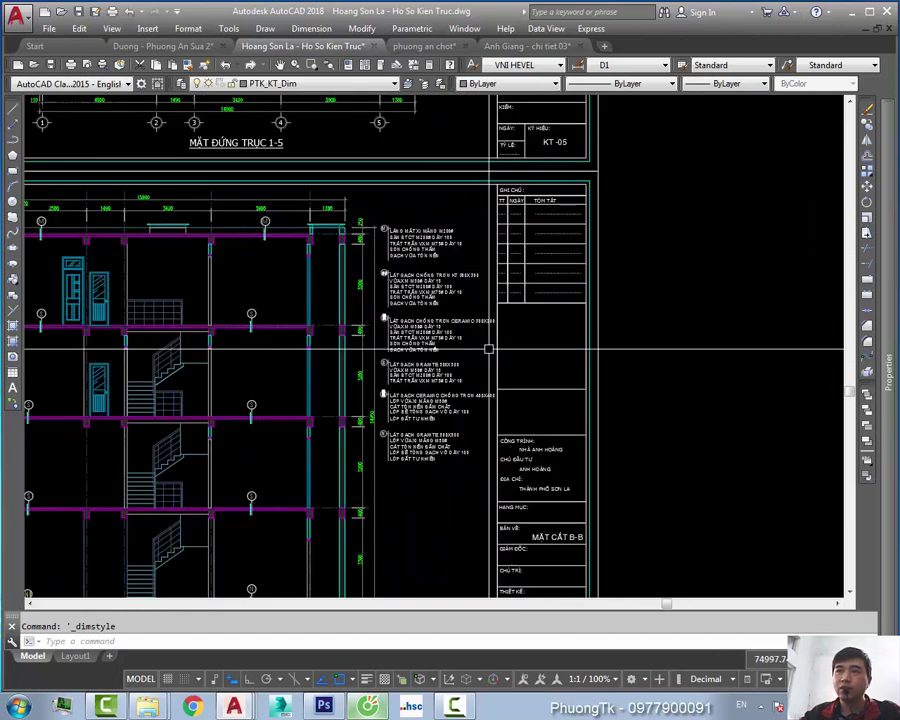
scroll(460, 385, up, 4)
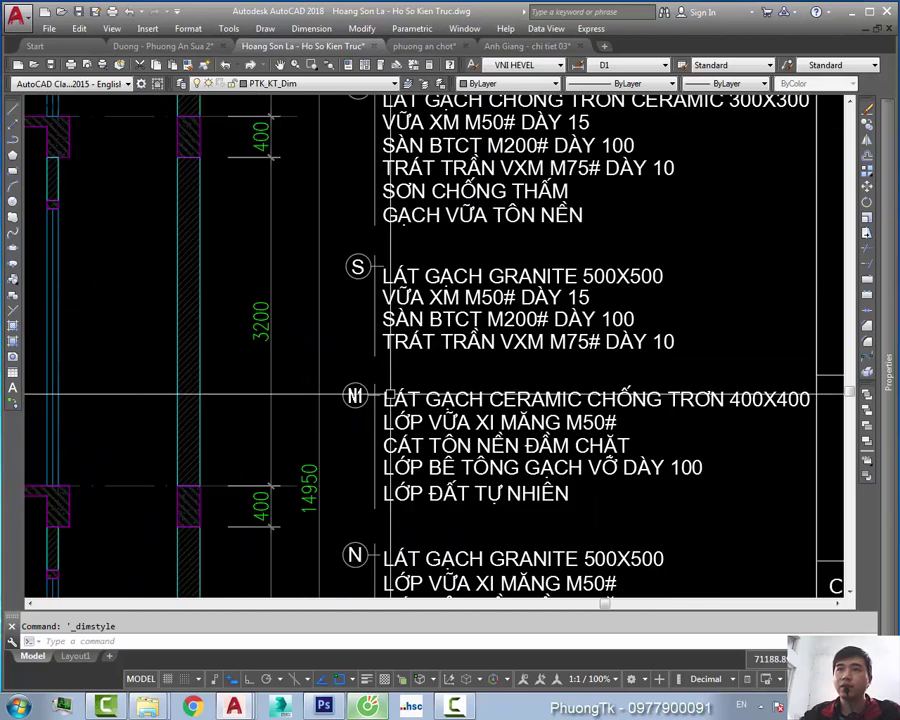
scroll(400, 450, down, 6)
scroll(312, 322, down, 1)
scroll(312, 322, down, 2)
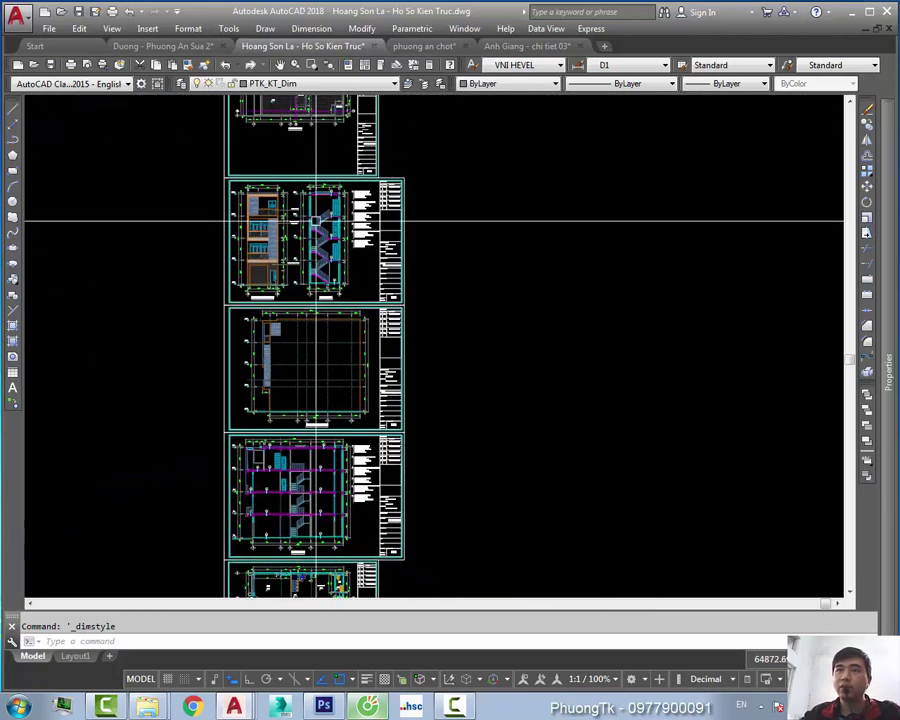
middle_drag(305, 297, 340, 457)
scroll(394, 410, up, 4)
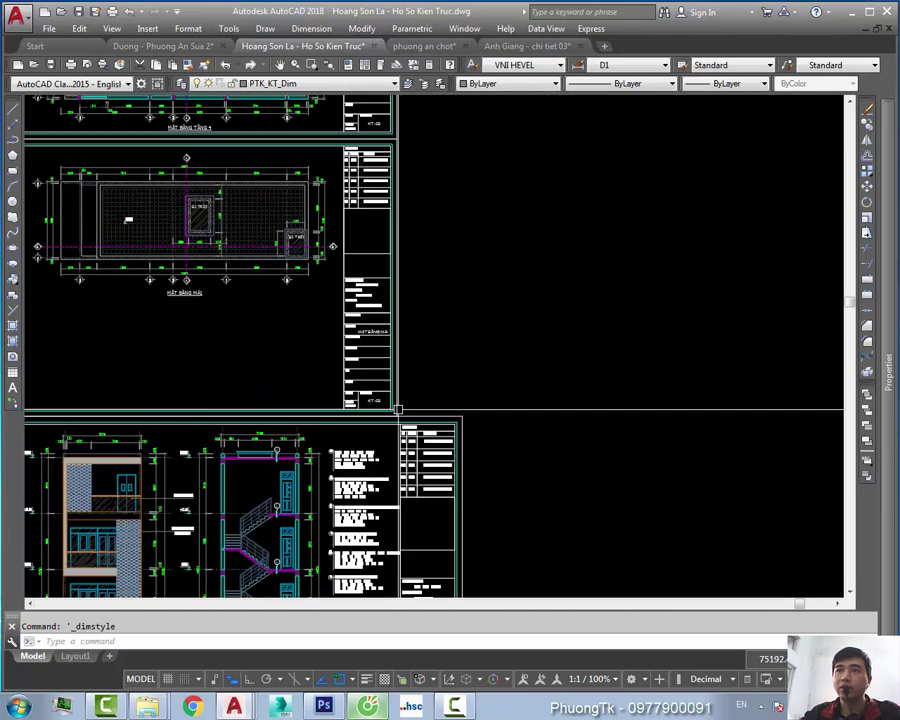
click(420, 388)
mouse_move(442, 462)
middle_down()
mouse_move(480, 414)
mouse_move(486, 390)
middle_up()
key(Escape)
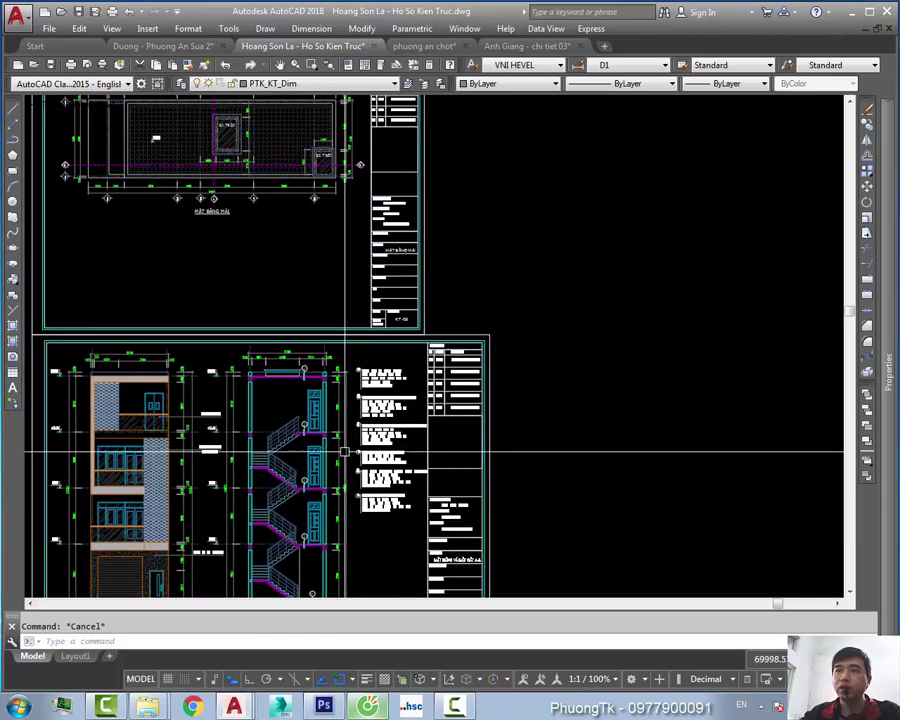
middle_drag(344, 453, 478, 325)
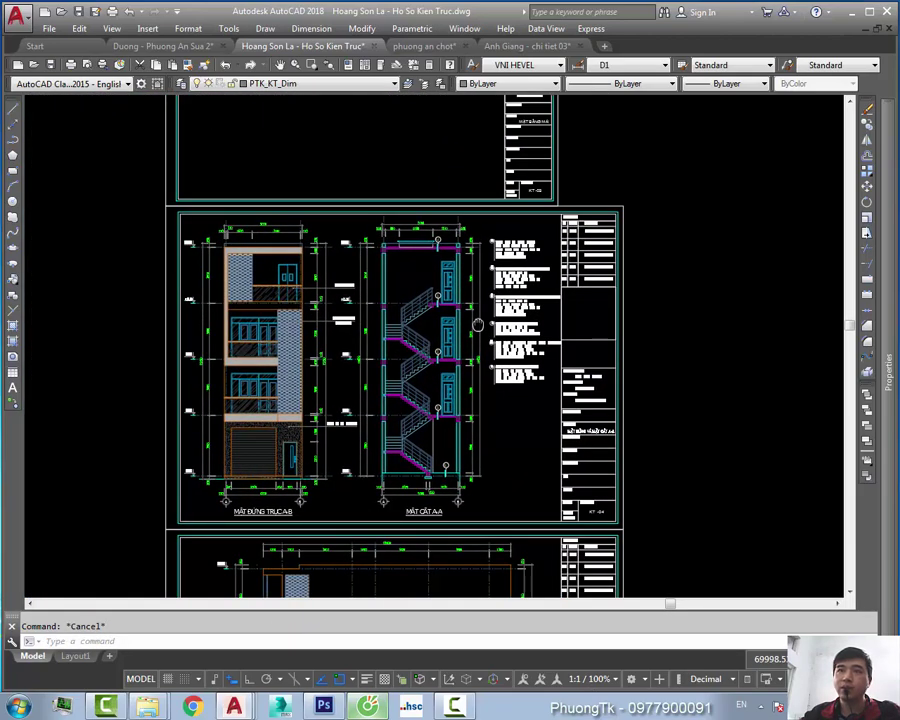
scroll(478, 323, down, 5)
middle_drag(496, 442, 508, 338)
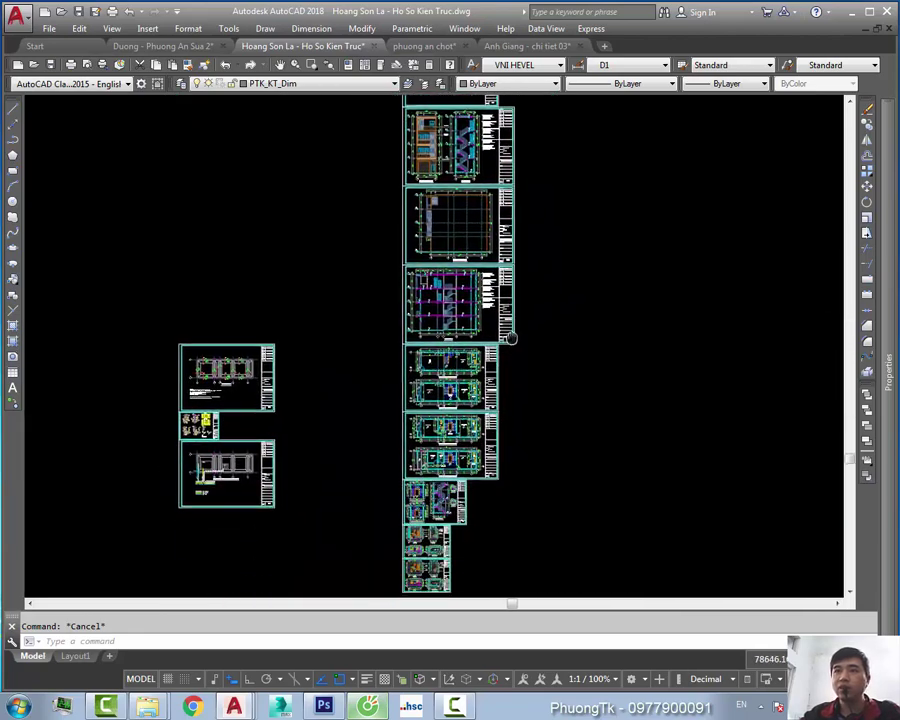
scroll(467, 435, up, 5)
scroll(490, 414, up, 2)
middle_drag(490, 414, 503, 376)
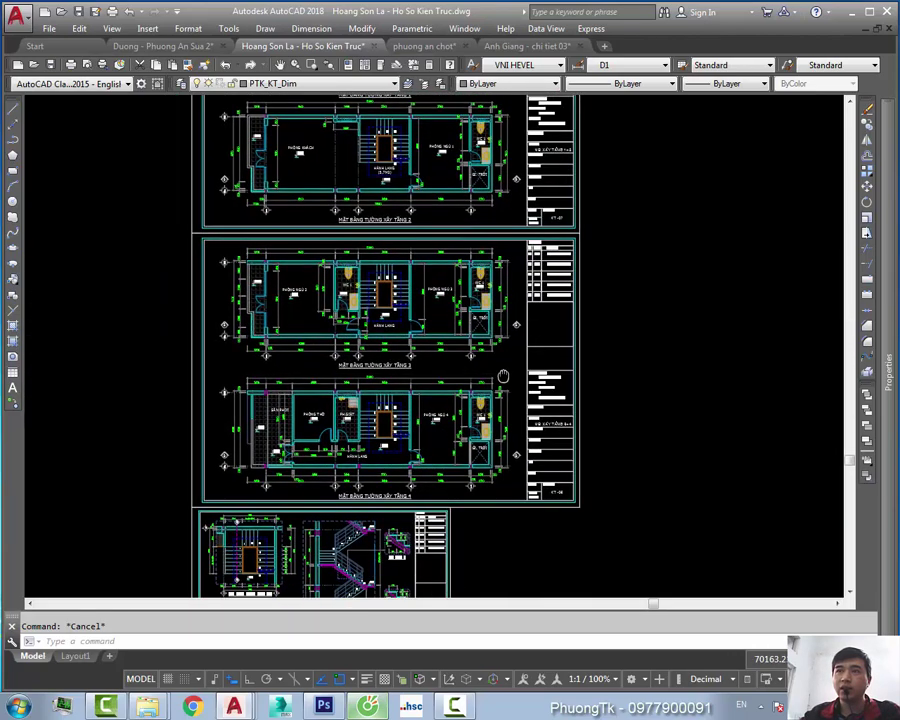